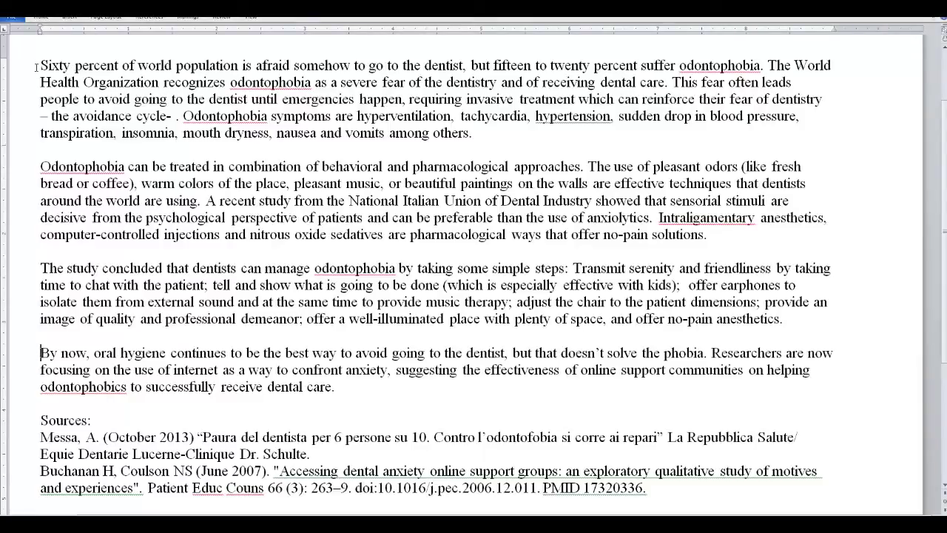
- Replace "Sixty percent of world population is" at the start of the first paragraph with "Most people are"
{"action": "left_click", "coordinate": [37, 66]}
{"action": "left_click_drag", "start_coordinate": [51, 66], "coordinate": [213, 68]}
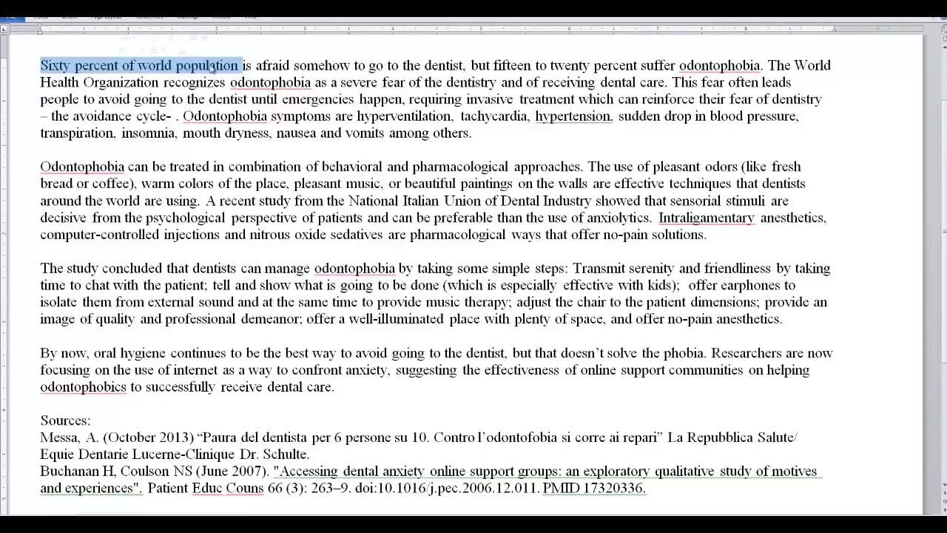
{"action": "type", "text": "Most peo"}
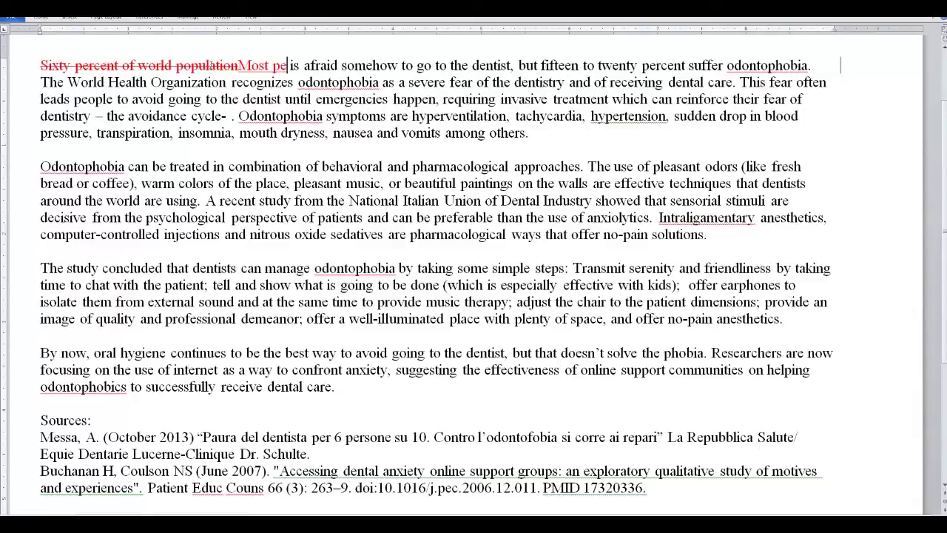
{"action": "type", "text": "ple "}
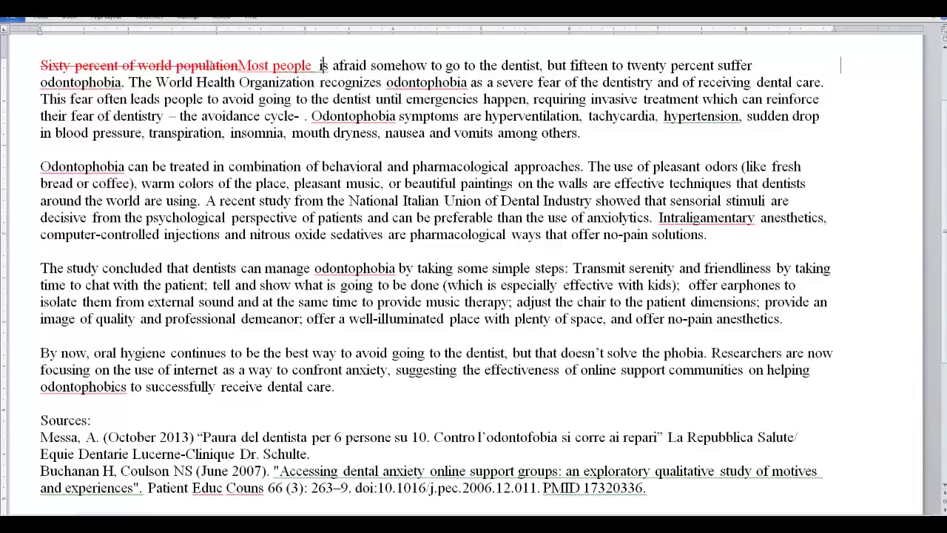
{"action": "type", "text": "are"}
{"action": "key", "text": "Delete"}
{"action": "key", "text": "Delete"}
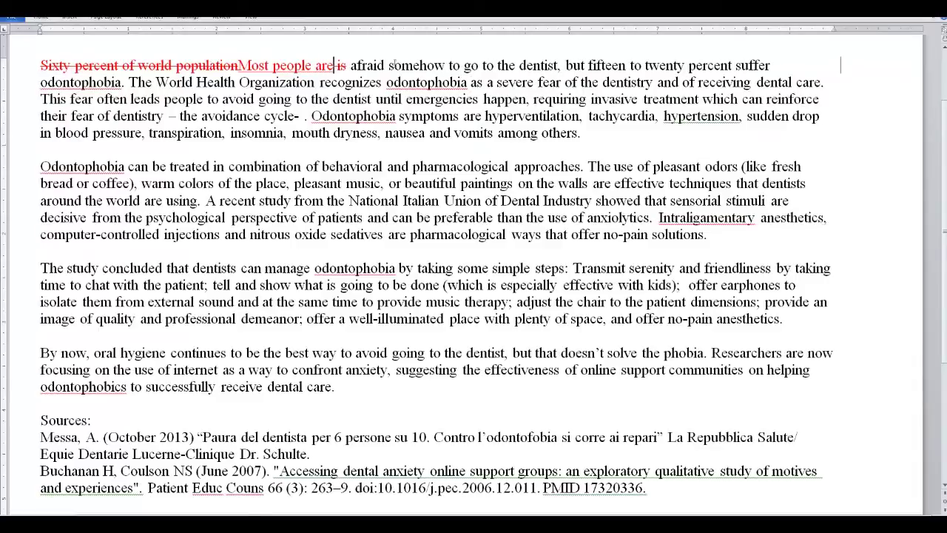
- In the first sentence, delete "somehow" and insert "of adults worldwide" after "fifteen to twenty percent"
{"action": "left_click_drag", "start_coordinate": [389, 65], "coordinate": [449, 65]}
{"action": "key", "text": "Delete"}
{"action": "left_click", "coordinate": [735, 65]}
{"action": "type", "text": "of adults wor"}
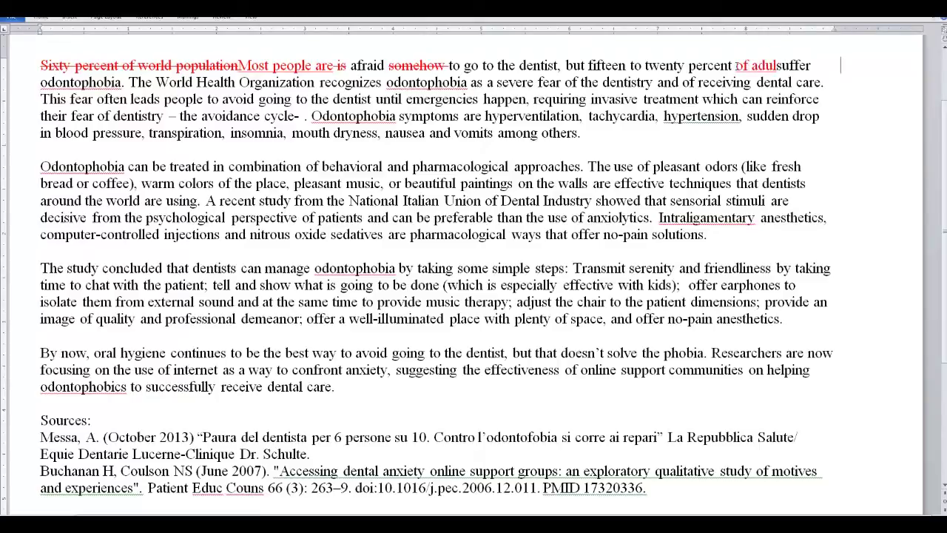
{"action": "type", "text": "ldwide"}
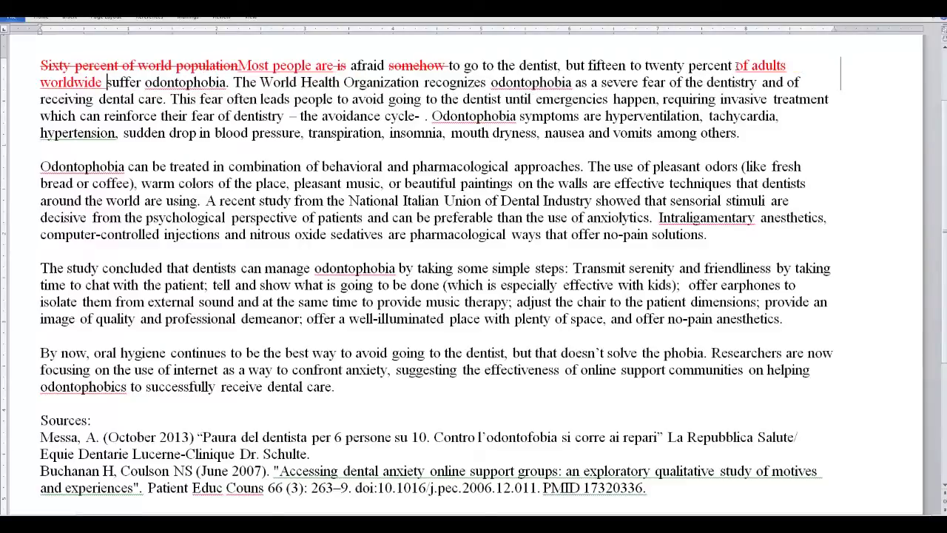
- Insert "a more severe fear:" between "suffer" and "odontophobia" in the first sentence
{"action": "left_click", "coordinate": [142, 82]}
{"action": "type", "text": "amore s"}
{"action": "key", "text": "BackSpace"}
{"action": "key", "text": "BackSpace"}
{"action": "key", "text": "BackSpace"}
{"action": "key", "text": "BackSpace"}
{"action": "key", "text": "BackSpace"}
{"action": "key", "text": "BackSpace"}
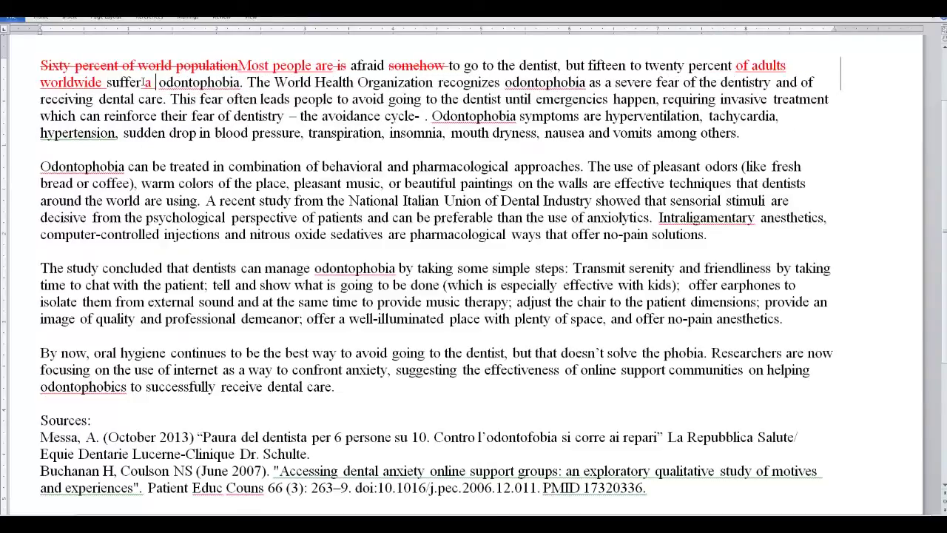
{"action": "type", "text": "more severe fear:"}
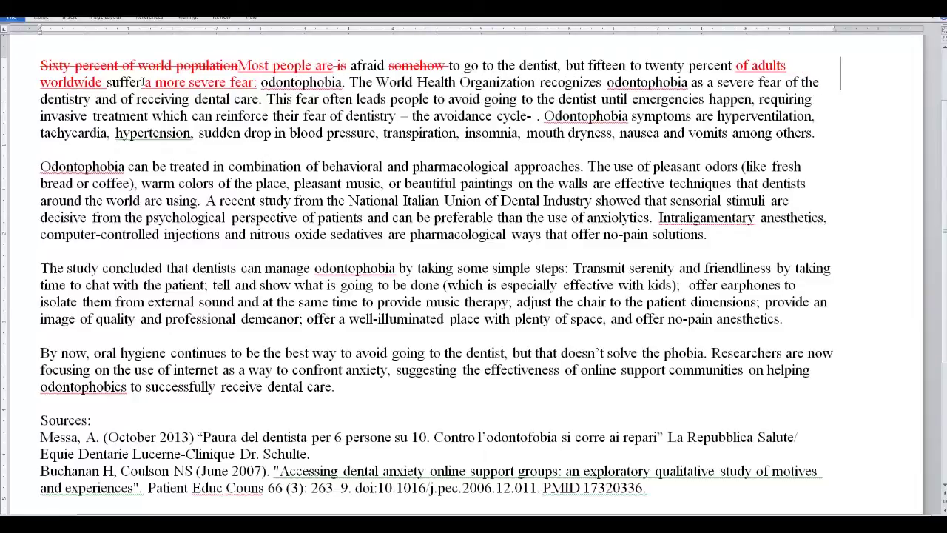
- Add the reference placeholder "[ref]" after "odontophobia" at the end of the first sentence
{"action": "key", "text": "Right"}
{"action": "key", "text": "Right"}
{"action": "key", "text": "Right"}
{"action": "key", "text": "Right"}
{"action": "key", "text": "Right"}
{"action": "key", "text": "Right"}
{"action": "key", "text": "Right"}
{"action": "key", "text": "Right"}
{"action": "key", "text": "Right"}
{"action": "key", "text": "Right"}
{"action": "key", "text": "Right"}
{"action": "key", "text": "Right"}
{"action": "key", "text": "Right"}
{"action": "type", "text": "[ref]"}
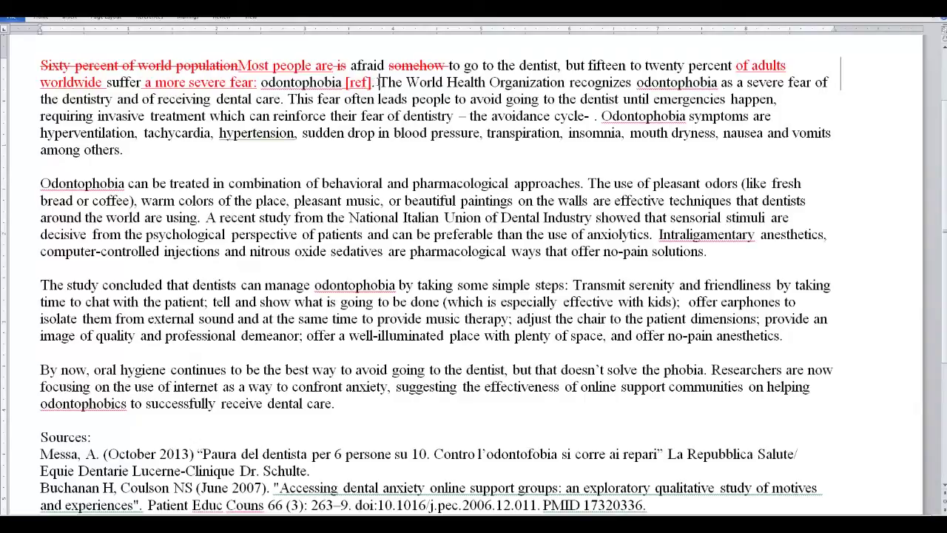
- Delete the World Health Organization sentence and move the "Odontophobia symptoms are" sentence from the paragraph's end to before "This fear often leads"
{"action": "left_click_drag", "start_coordinate": [378, 82], "coordinate": [287, 100]}
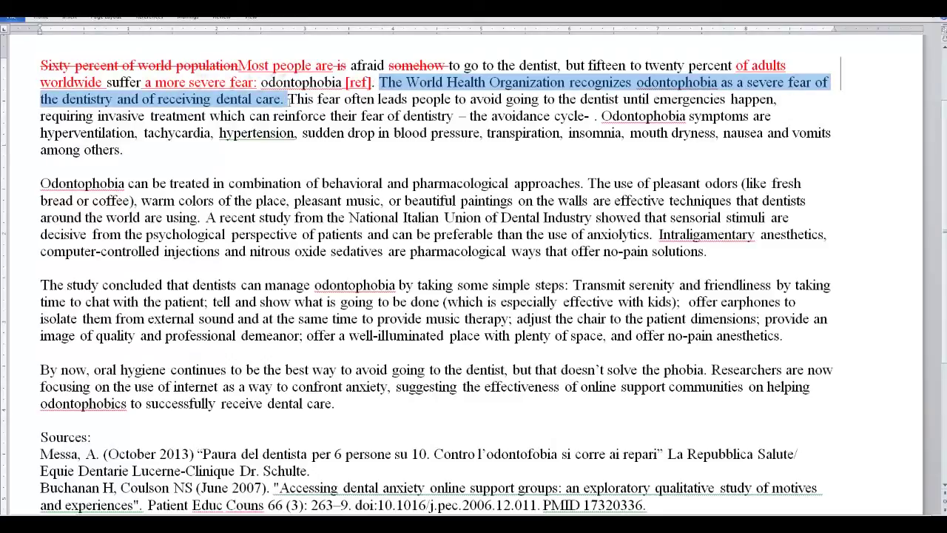
{"action": "key", "text": "Delete"}
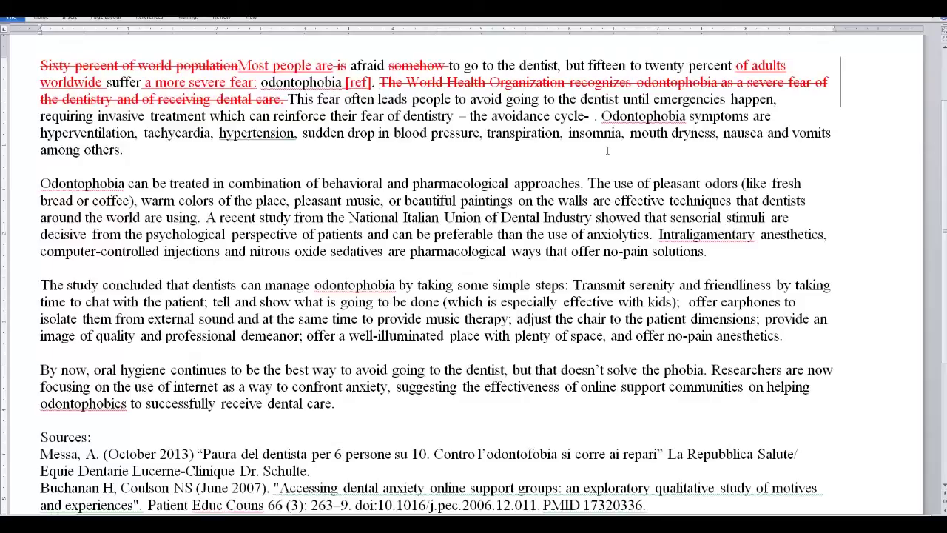
{"action": "left_click_drag", "start_coordinate": [131, 149], "coordinate": [601, 119]}
{"action": "key", "text": "ctrl+c"}
{"action": "key", "text": "Delete"}
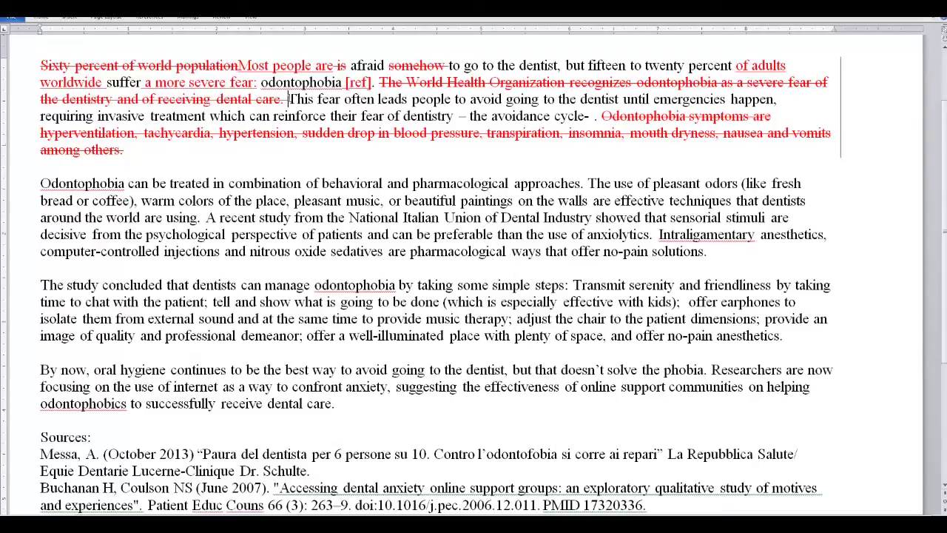
{"action": "left_click", "coordinate": [288, 99]}
{"action": "key", "text": "ctrl+v"}
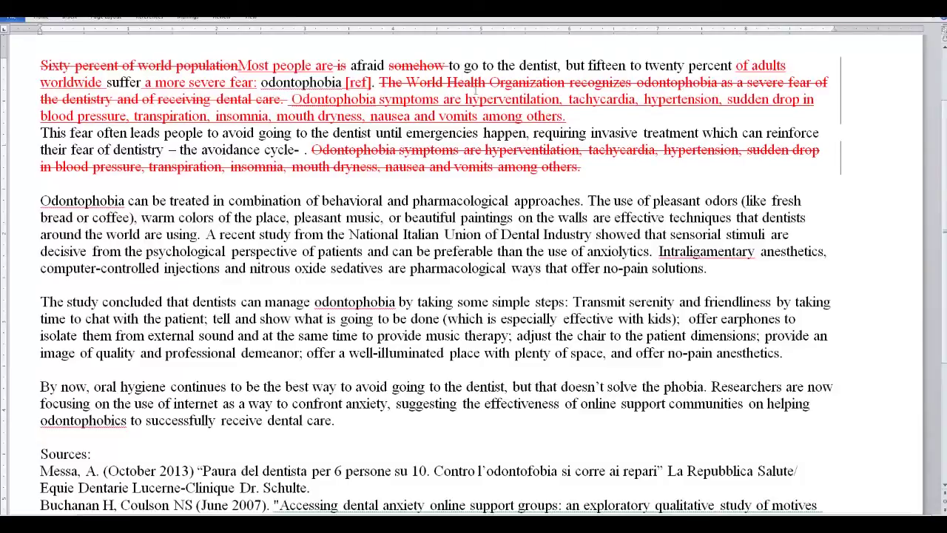
- Reword "Odontophobia symptoms are hyperventilation" in the moved sentence as "Sufferers may hyperventilate"
{"action": "left_click_drag", "start_coordinate": [290, 99], "coordinate": [376, 103]}
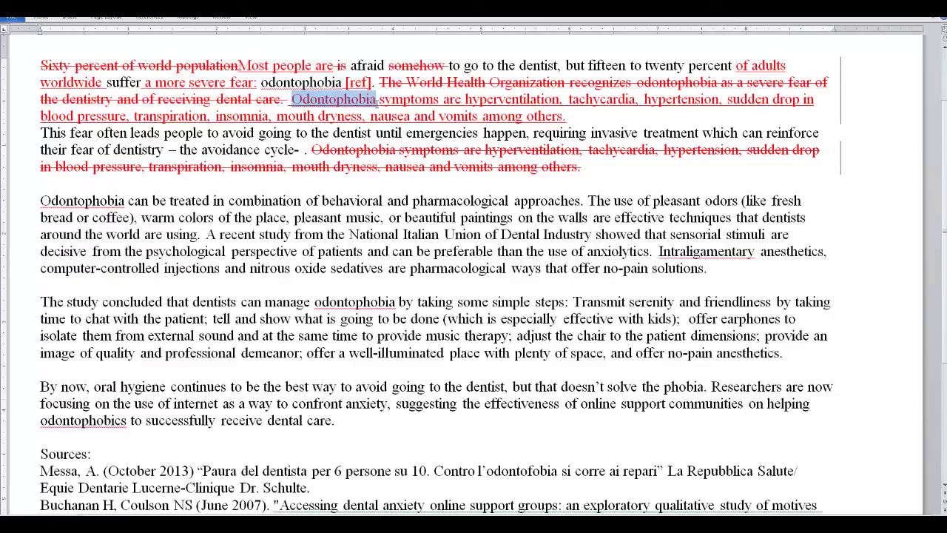
{"action": "type", "text": "S"}
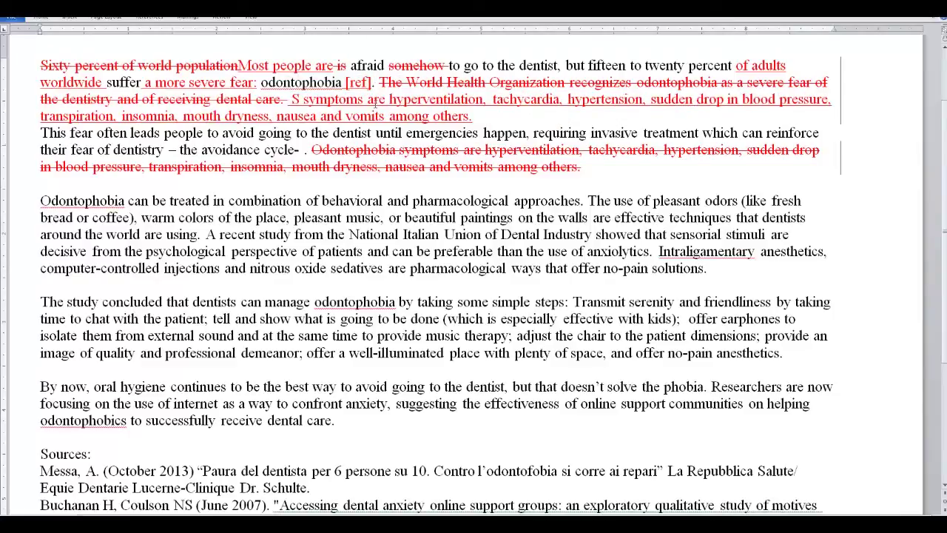
{"action": "type", "text": "ufferers"}
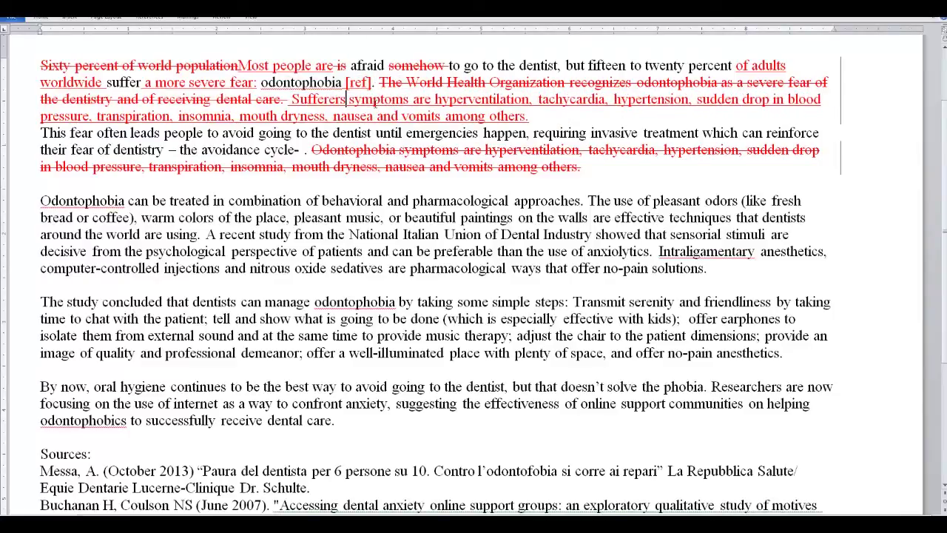
{"action": "left_click_drag", "start_coordinate": [349, 99], "coordinate": [437, 99]}
{"action": "type", "text": "may"}
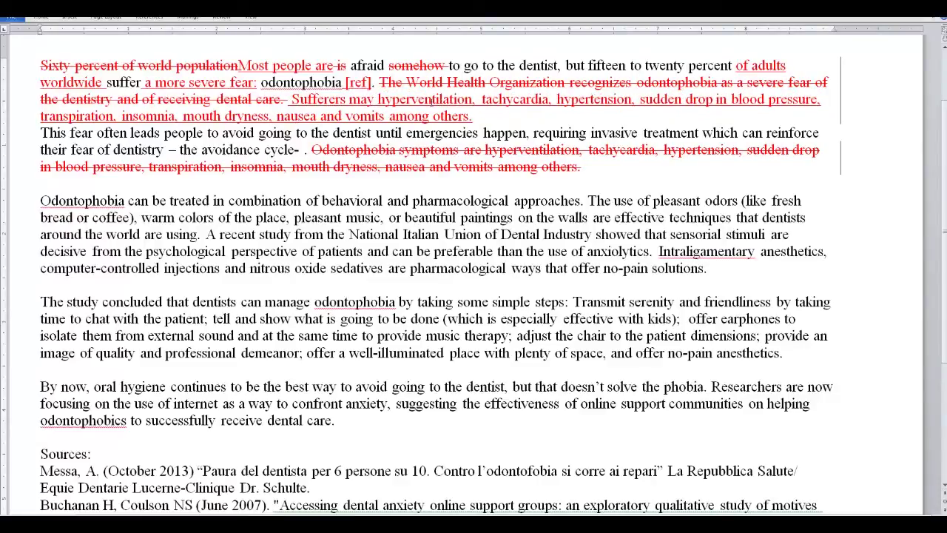
{"action": "mouse_move", "coordinate": [438, 98]}
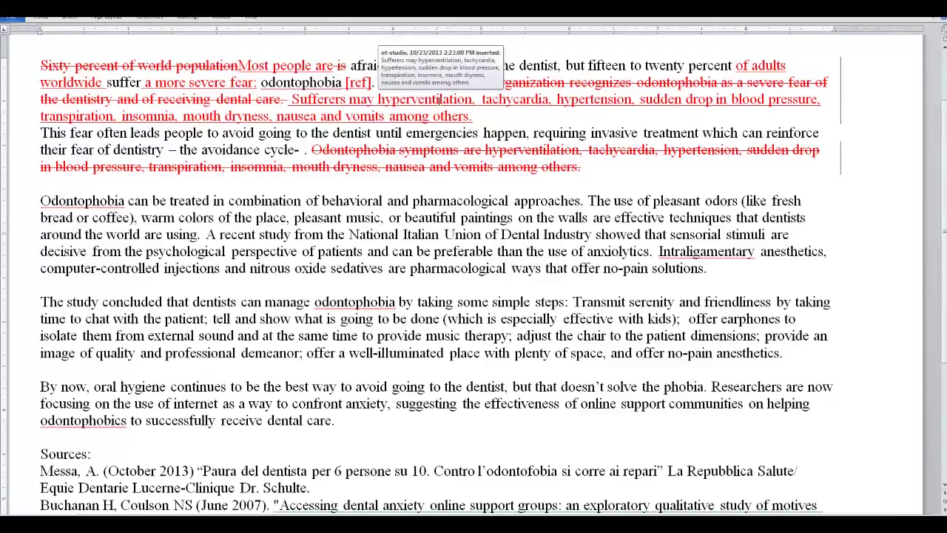
{"action": "left_click_drag", "start_coordinate": [453, 99], "coordinate": [472, 99]}
{"action": "type", "text": "e"}
{"action": "mouse_move", "coordinate": [470, 98]}
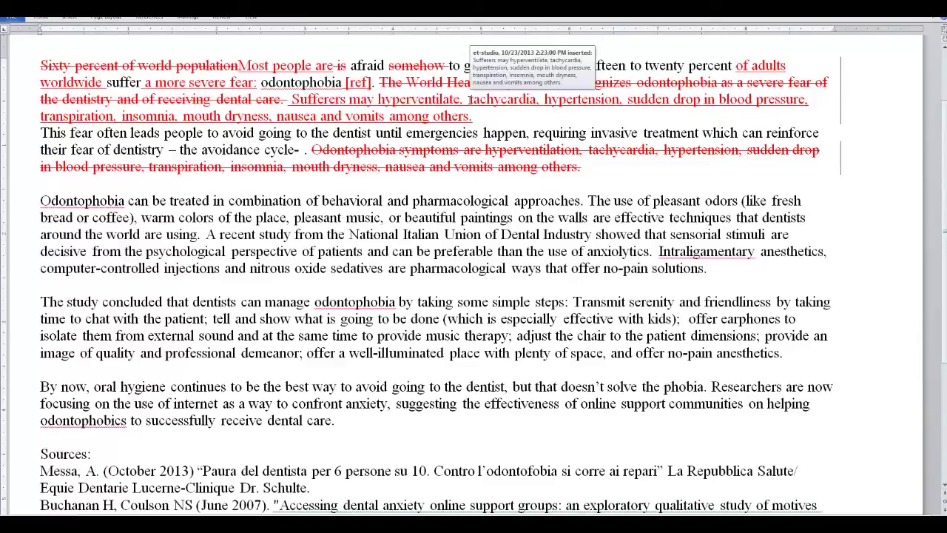
- Replace the remaining symptom list with "experience sudden changes in heart rate and blood pressure, sweat, or vomit when just thinking about the dentist's chair"
{"action": "left_click_drag", "start_coordinate": [469, 100], "coordinate": [805, 99]}
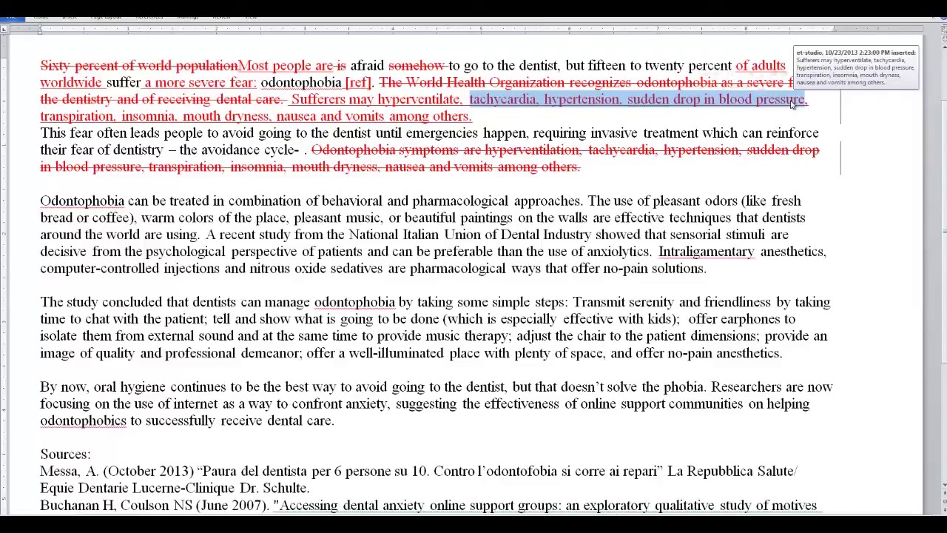
{"action": "type", "text": "experience "}
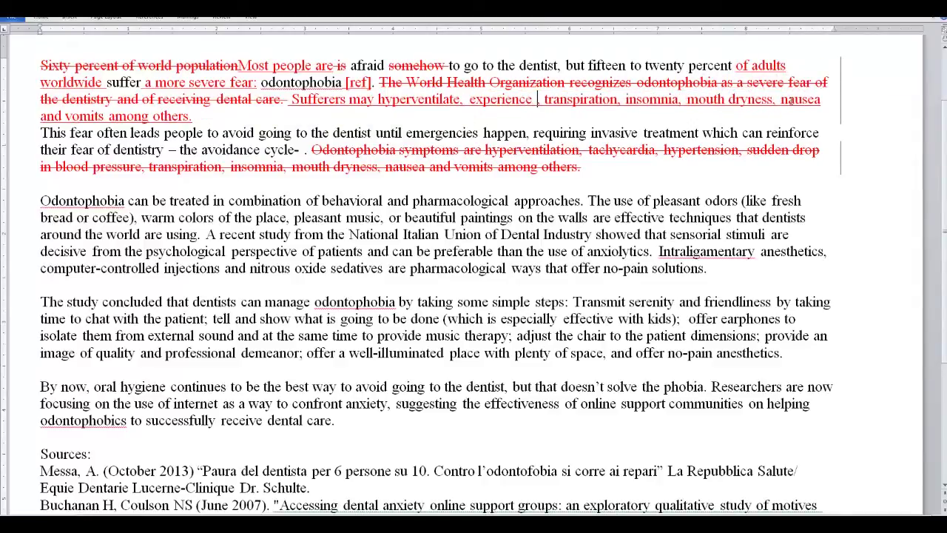
{"action": "type", "text": "sudden changes in heart rat,"}
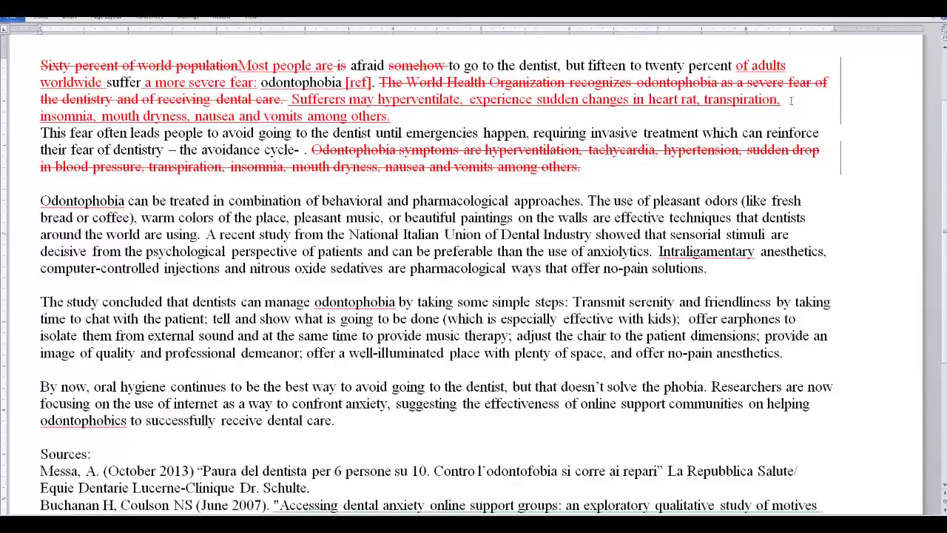
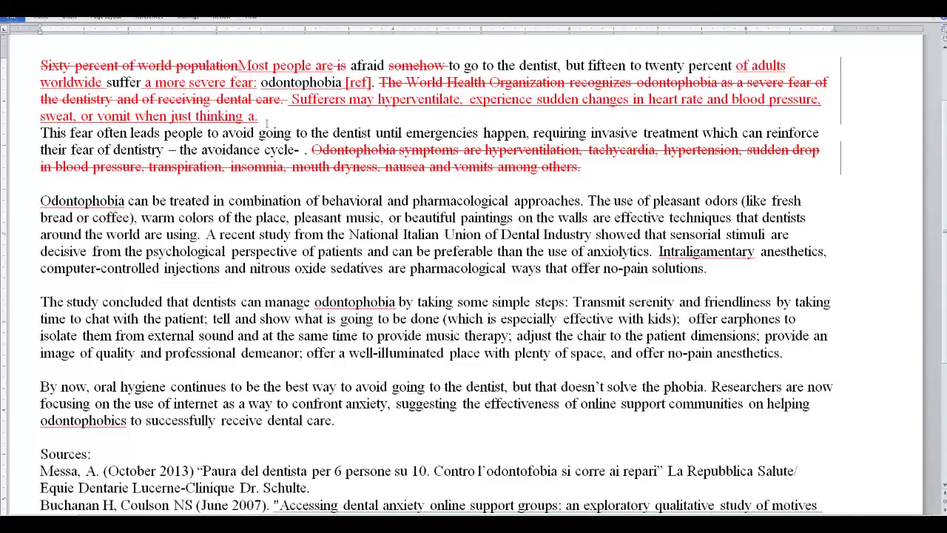
{"action": "type", "text": "bout the dentis"}
{"action": "key", "text": "Delete"}
{"action": "type", "text": "t's chair"}
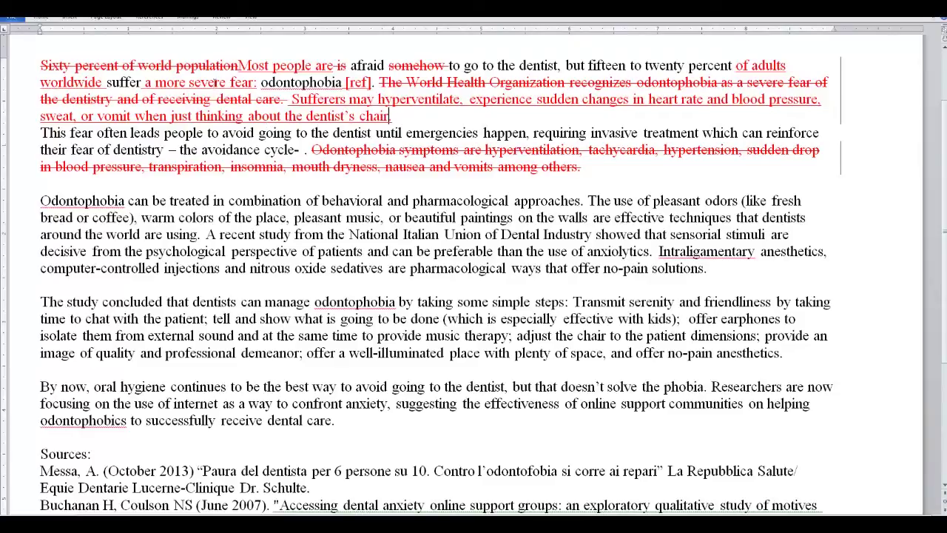
- Move "sweat," from before "or vomit" to directly after "hyperventilate," in the symptoms sentence
{"action": "left_click_drag", "start_coordinate": [82, 116], "coordinate": [40, 117]}
{"action": "key", "text": "ctrl+c"}
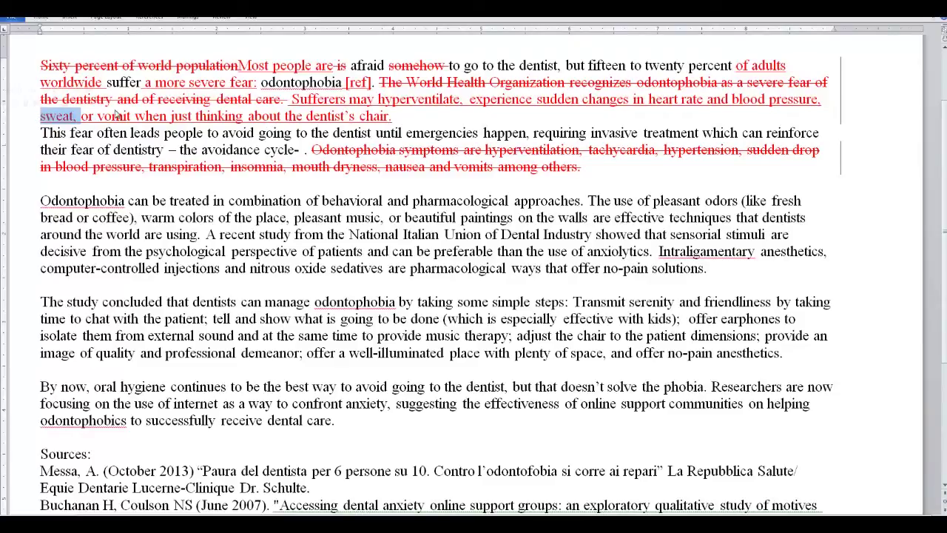
{"action": "key", "text": "Delete"}
{"action": "left_click", "coordinate": [463, 98]}
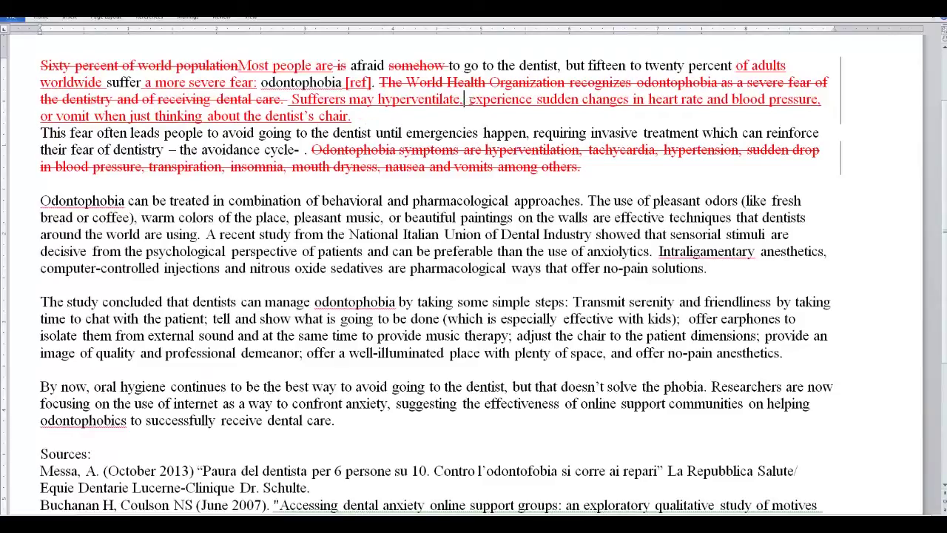
{"action": "key", "text": "ctrl+v"}
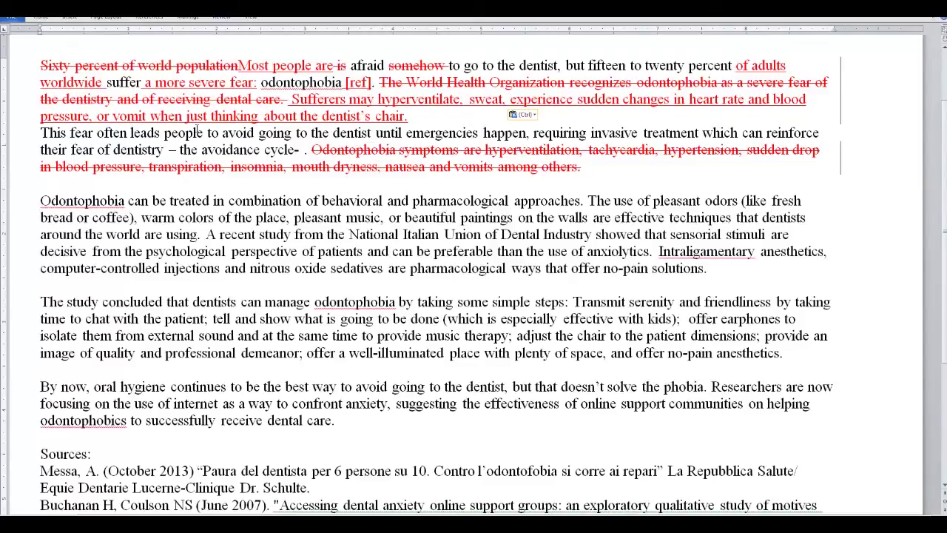
- Replace "This fear often leads people to" with "They" in the sentence about avoiding the dentist
{"action": "left_click_drag", "start_coordinate": [198, 132], "coordinate": [12, 137]}
{"action": "type", "text": "They"}
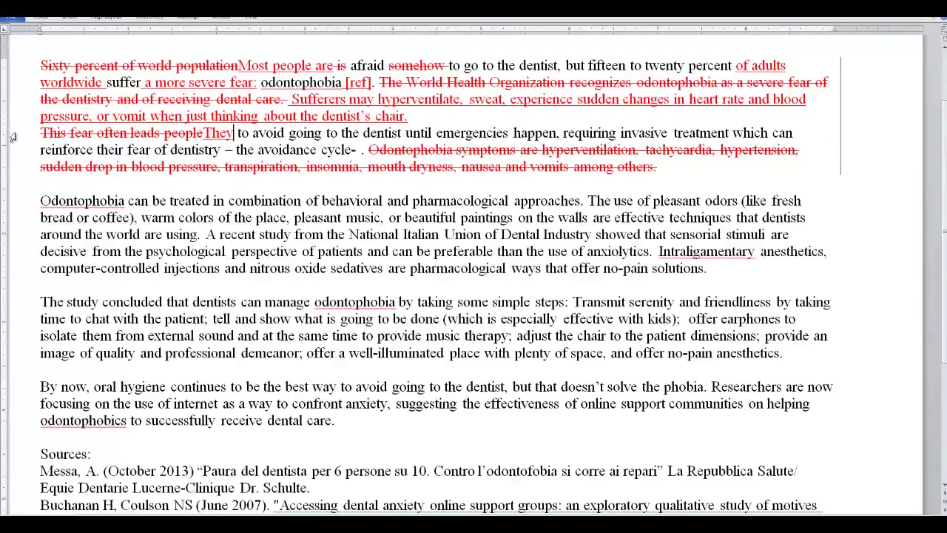
{"action": "left_click", "coordinate": [250, 132]}
{"action": "key", "text": "BackSpace"}
{"action": "key", "text": "BackSpace"}
- Remove the line break after "the dentist's chair." so the avoidance sentence continues on the same line
{"action": "left_click", "coordinate": [203, 132]}
{"action": "key", "text": "shift+Home"}
{"action": "key", "text": "BackSpace"}
{"action": "key", "text": "BackSpace"}
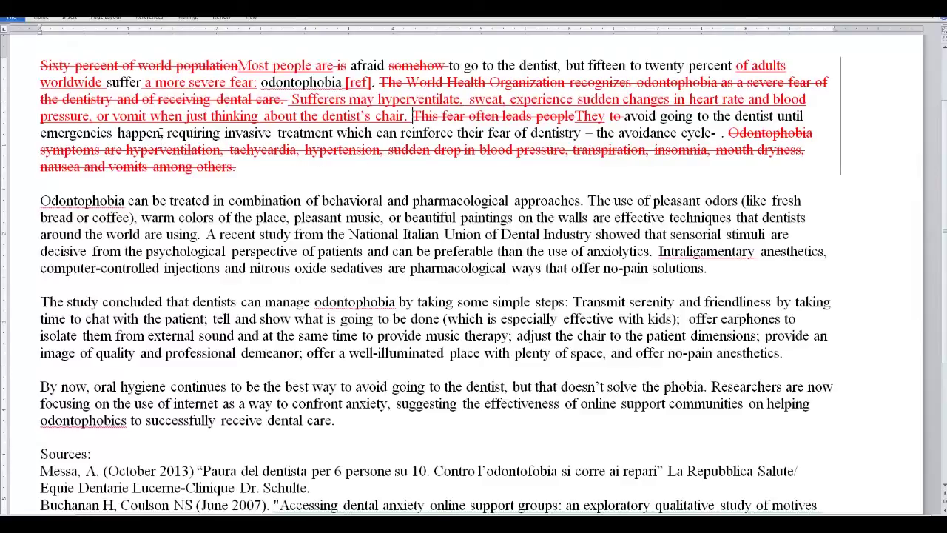
- Replace "emergencies happen" with "it's an emergency" in the avoidance sentence
{"action": "left_click_drag", "start_coordinate": [162, 133], "coordinate": [41, 133]}
{"action": "type", "text": "it's an "}
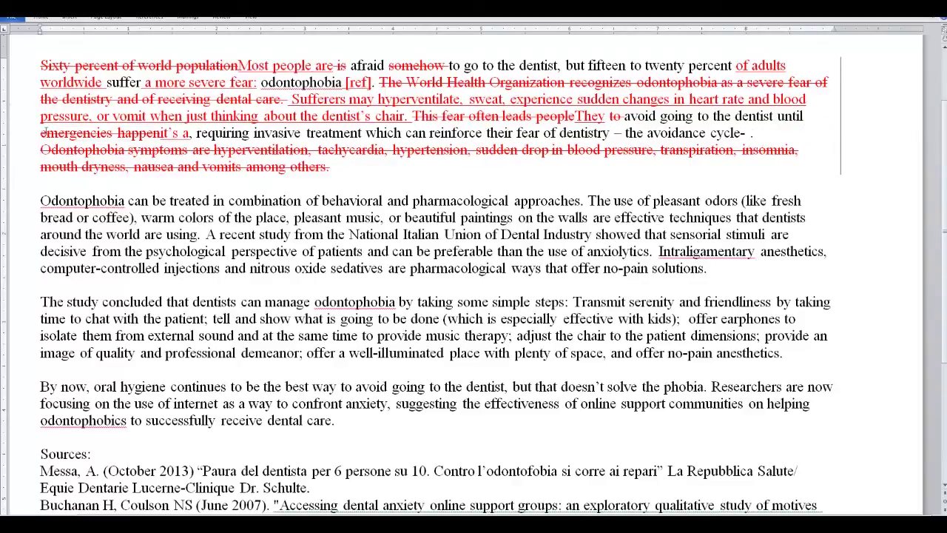
{"action": "type", "text": "emergency"}
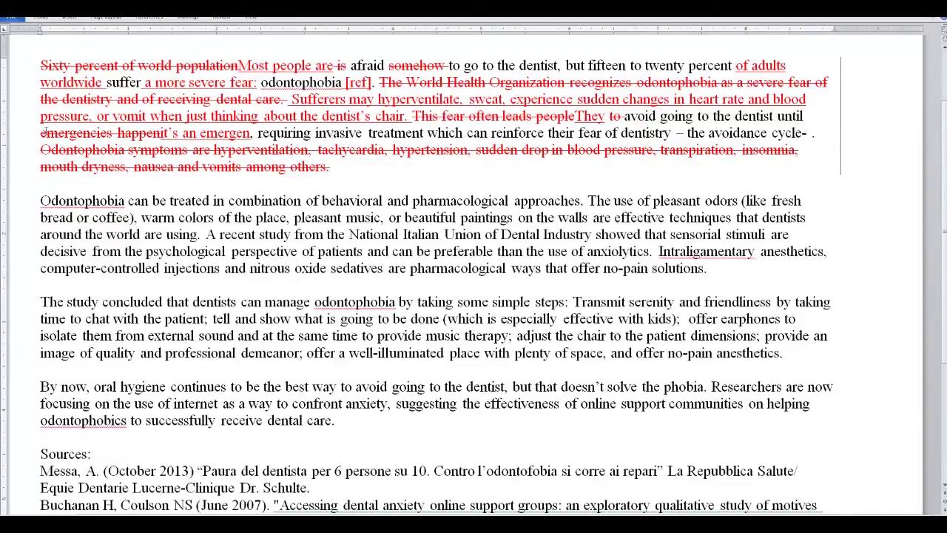
- Replace "requiring" before "invasive treatment" with "at which time they may require"
{"action": "left_click", "coordinate": [271, 133]}
{"action": "left_click_drag", "start_coordinate": [287, 134], "coordinate": [322, 132]}
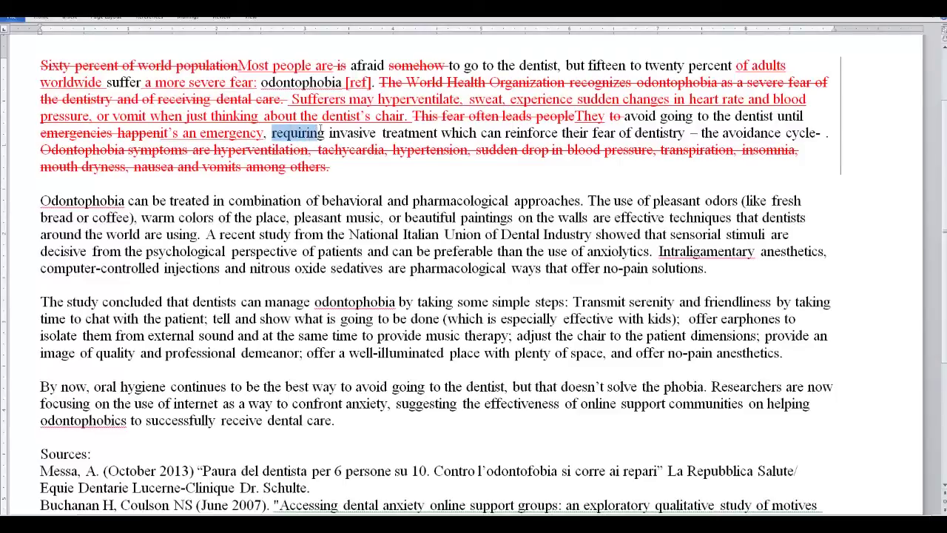
{"action": "type", "text": "at which "}
{"action": "type", "text": "time they re"}
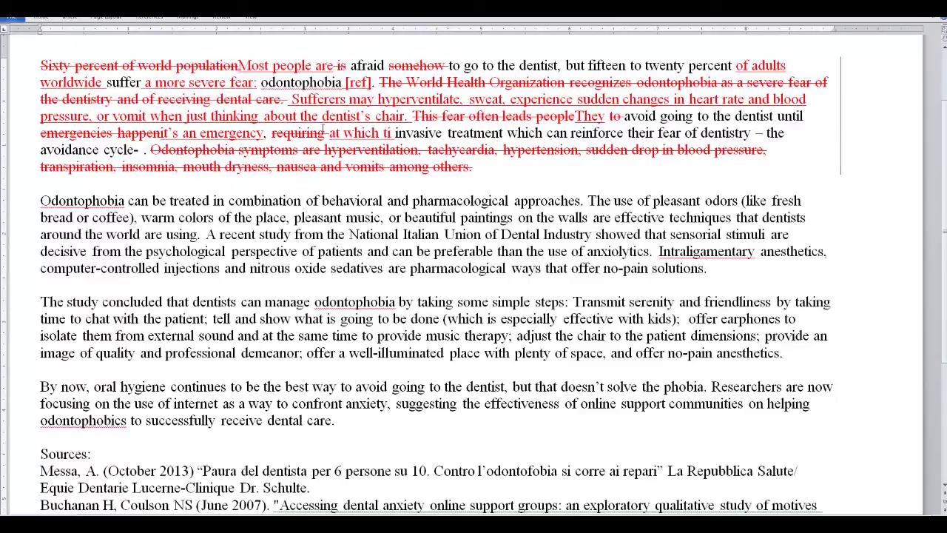
{"action": "key", "text": "BackSpace"}
{"action": "key", "text": "BackSpace"}
{"action": "type", "text": "may require"}
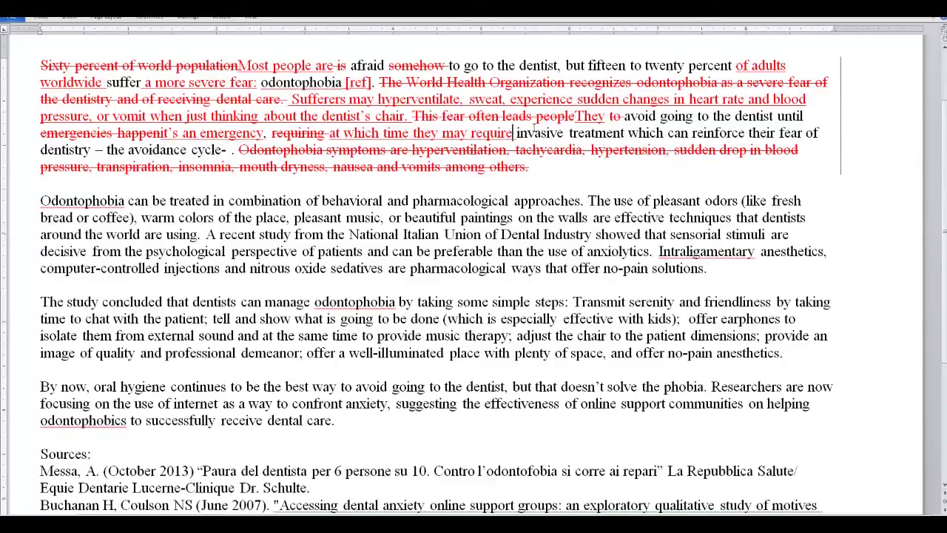
- Change "treatment which can reinforce" to "treatments that reinforce" in the avoidance sentence
{"action": "left_click", "coordinate": [623, 133]}
{"action": "type", "text": "s"}
{"action": "left_click_drag", "start_coordinate": [634, 133], "coordinate": [669, 138]}
{"action": "type", "text": "thath"}
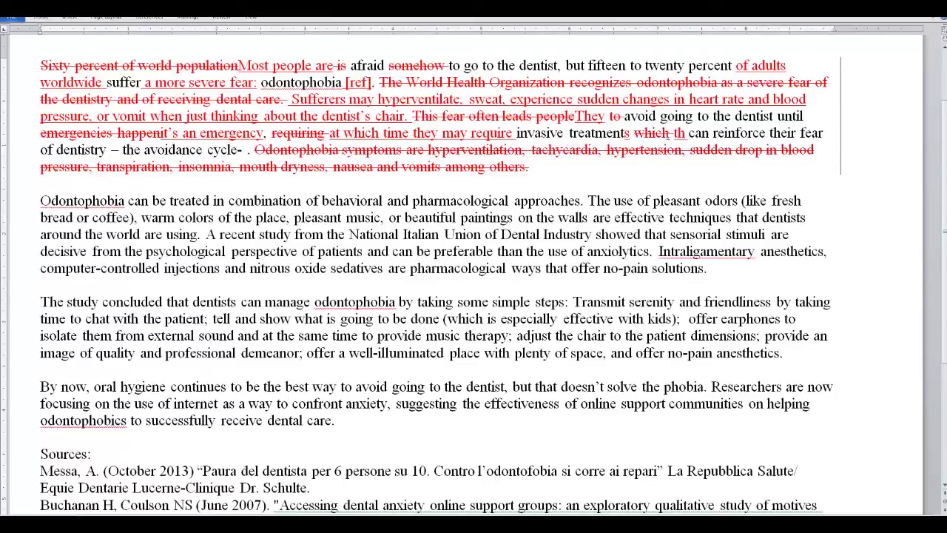
{"action": "key", "text": "BackSpace"}
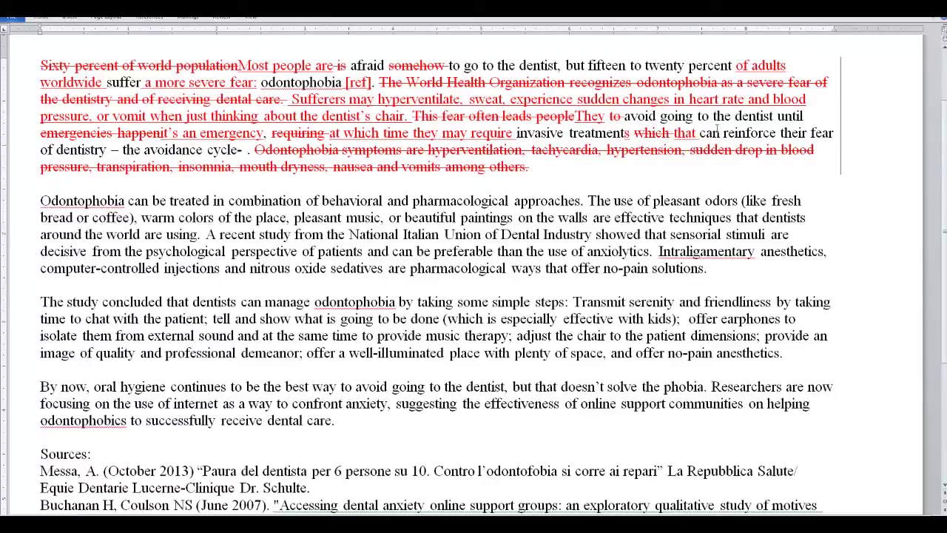
{"action": "left_click_drag", "start_coordinate": [724, 133], "coordinate": [698, 134]}
{"action": "key", "text": "Delete"}
- Replace "fear of dentistry – the avoidance cycle-" with "phobia" and insert "traumatic," before "invasive treatments"
{"action": "left_click_drag", "start_coordinate": [811, 133], "coordinate": [248, 150]}
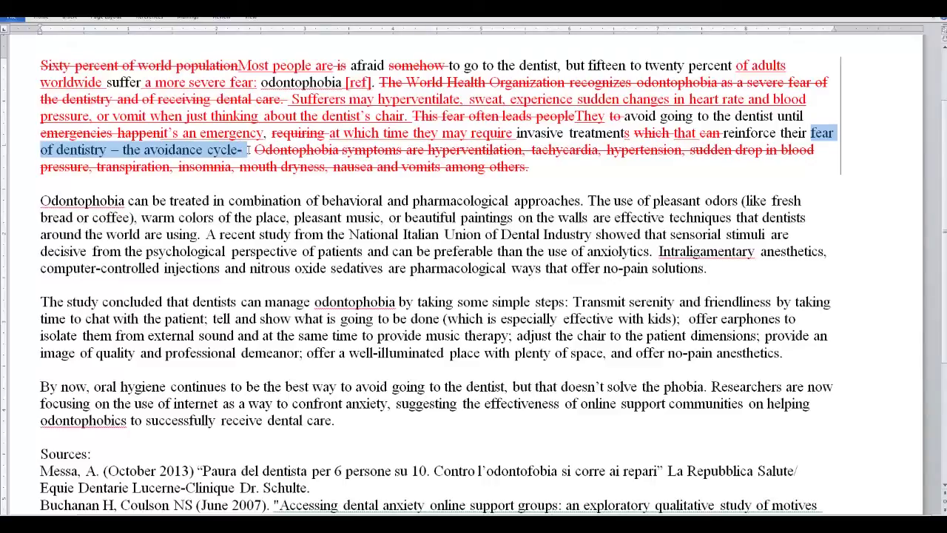
{"action": "type", "text": "phobia."}
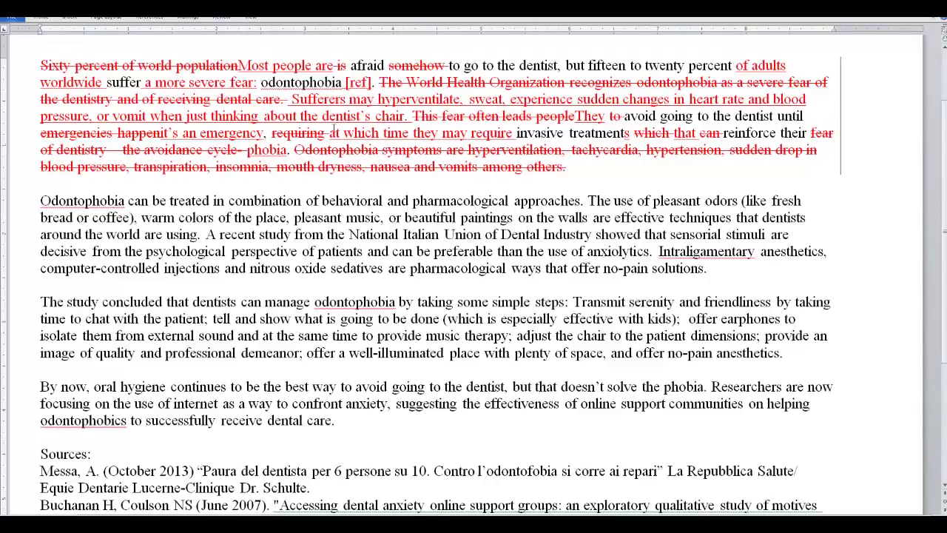
{"action": "left_click", "coordinate": [513, 133]}
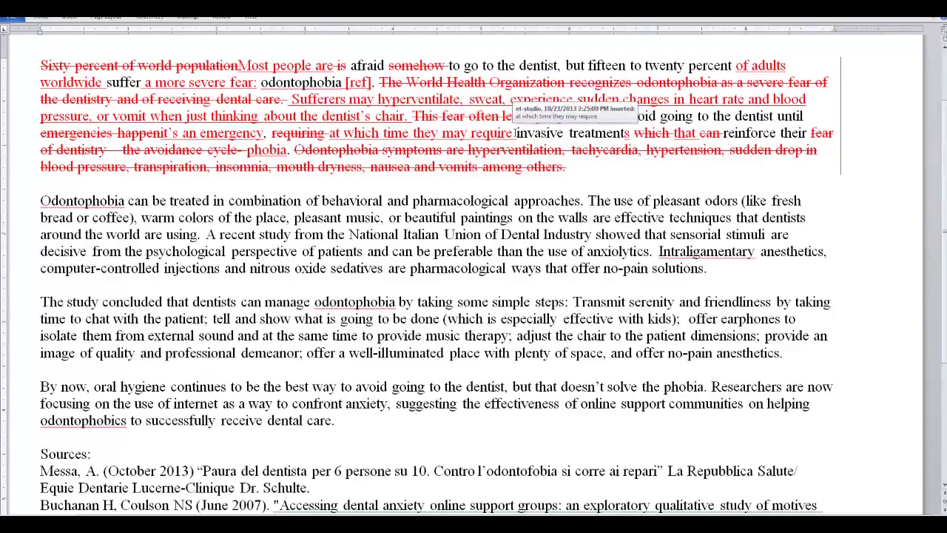
{"action": "type", "text": "trau"}
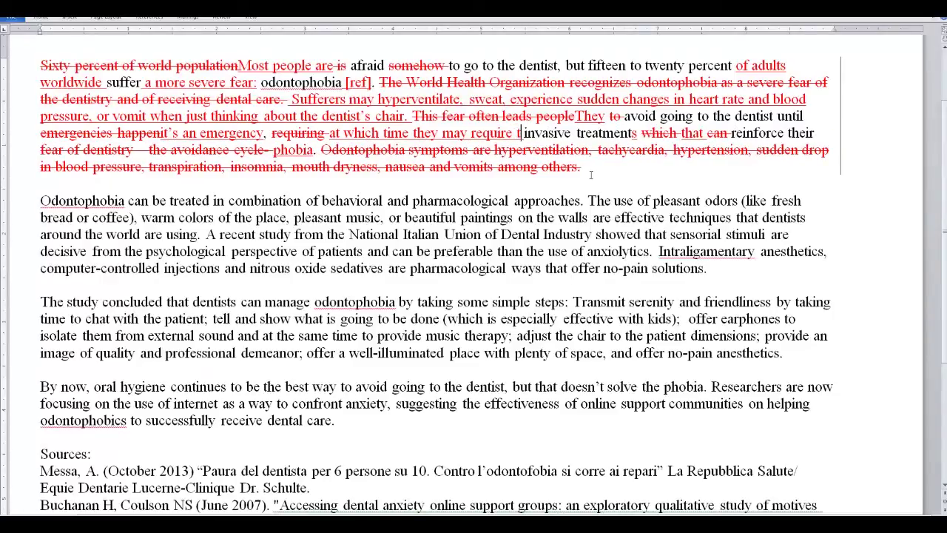
{"action": "type", "text": "matic."}
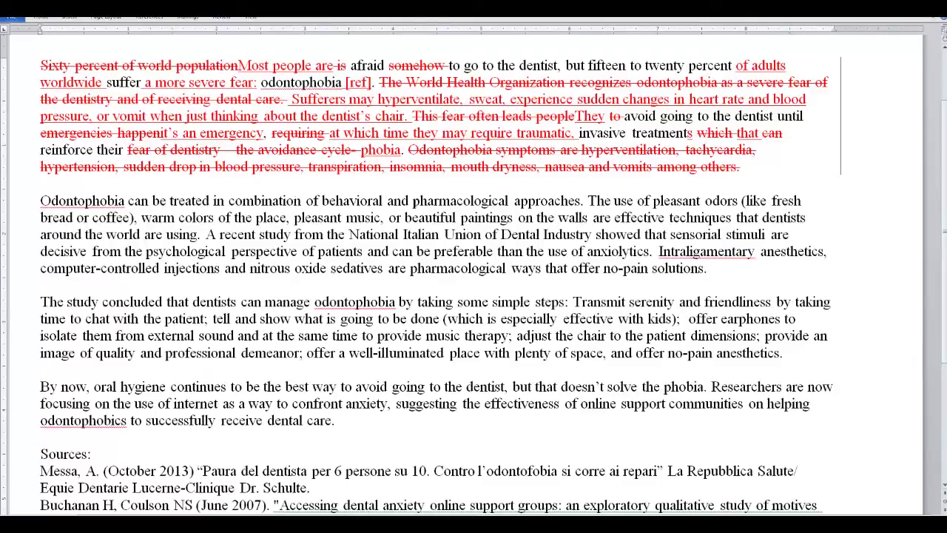
- Add a new second paragraph beginning "Fortunately, dentists have many options treating and managing their patients with odontophobia."
{"action": "left_click", "coordinate": [271, 184]}
{"action": "key", "text": "Return"}
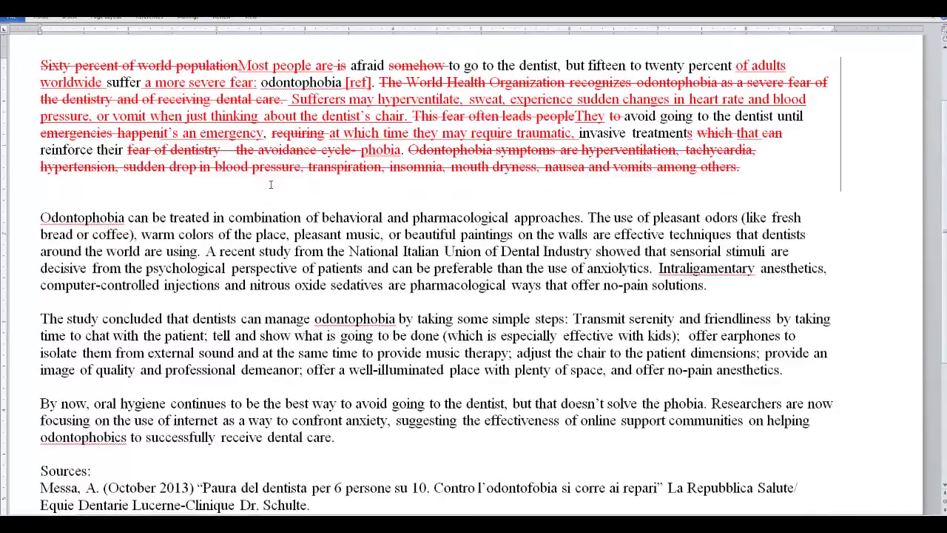
{"action": "key", "text": "Return"}
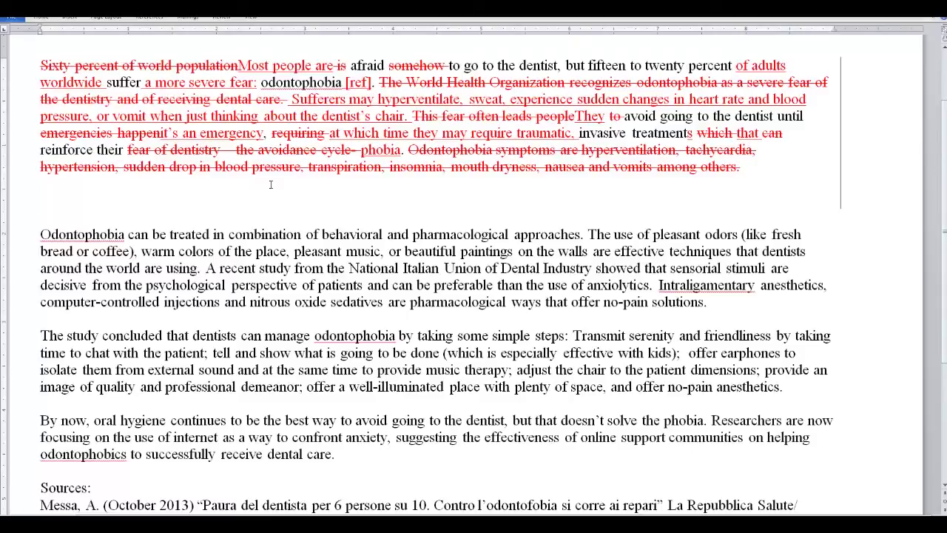
{"action": "type", "text": "Fortunately, dens"}
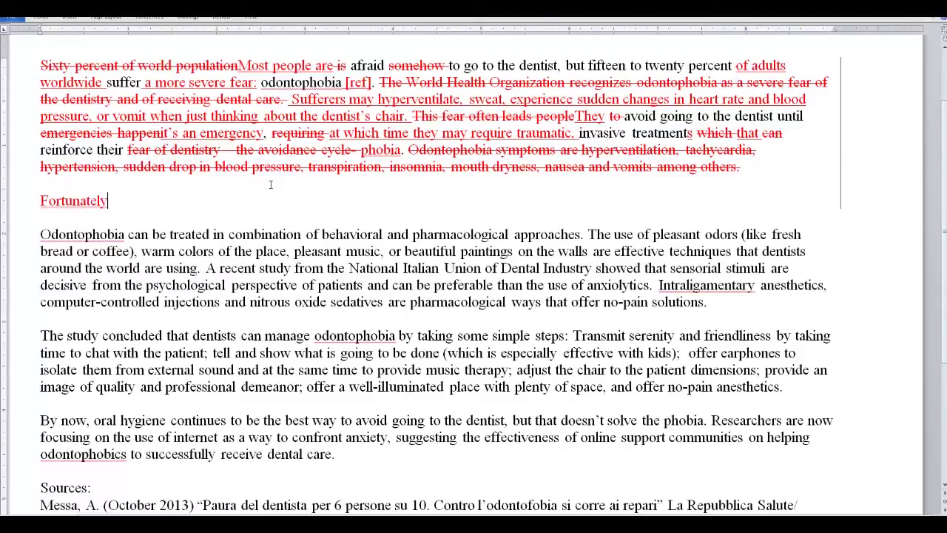
{"action": "type", "text": "i"}
{"action": "key", "text": "BackSpace"}
{"action": "key", "text": "BackSpace"}
{"action": "type", "text": "tists have"}
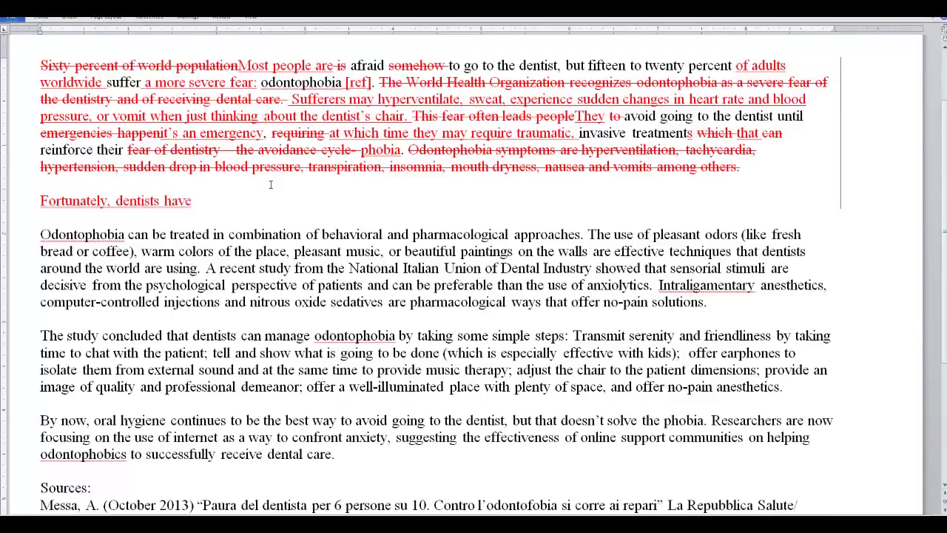
{"action": "type", "text": " many otpions"}
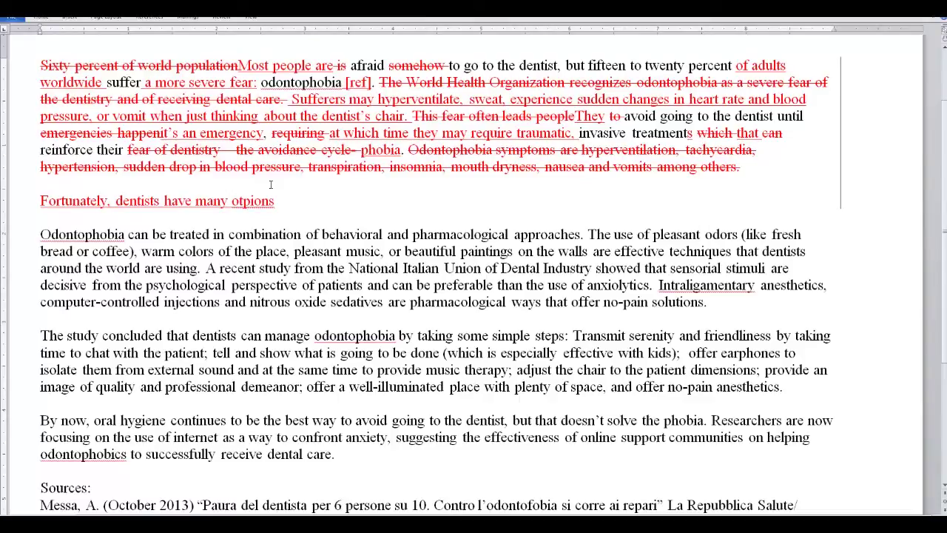
{"action": "key", "text": "BackSpace"}
{"action": "key", "text": "BackSpace"}
{"action": "key", "text": "BackSpace"}
{"action": "key", "text": "BackSpace"}
{"action": "key", "text": "BackSpace"}
{"action": "key", "text": "BackSpace"}
{"action": "type", "text": "ptions treating and managi"}
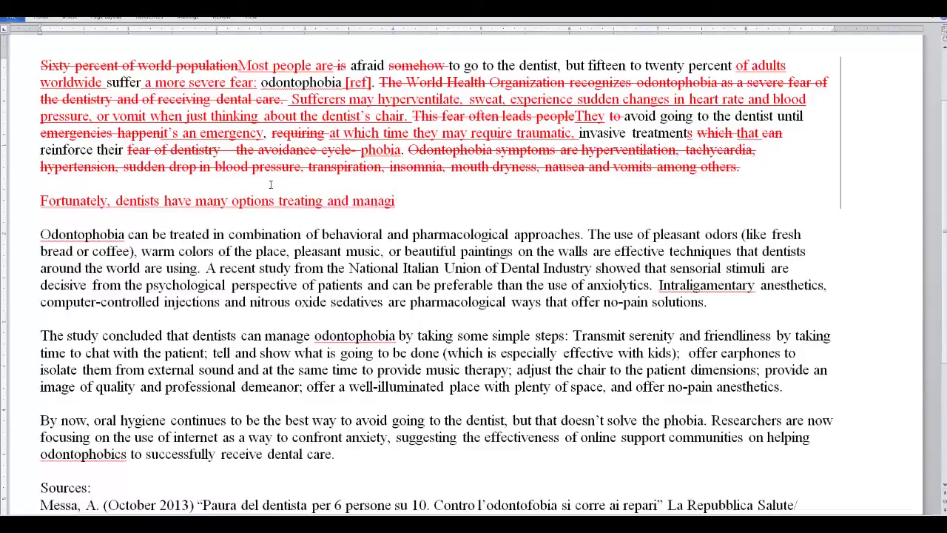
{"action": "type", "text": "ng their pat"}
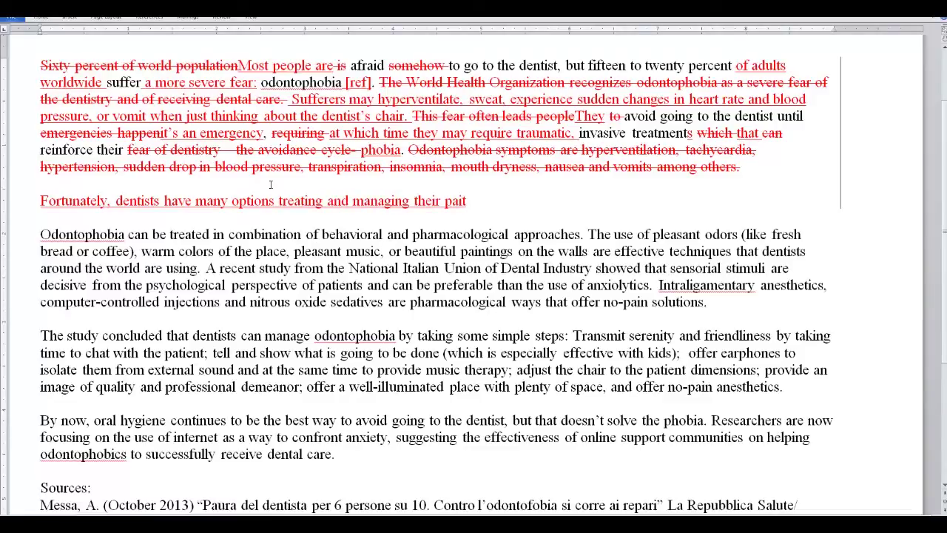
{"action": "type", "text": "ients with od"}
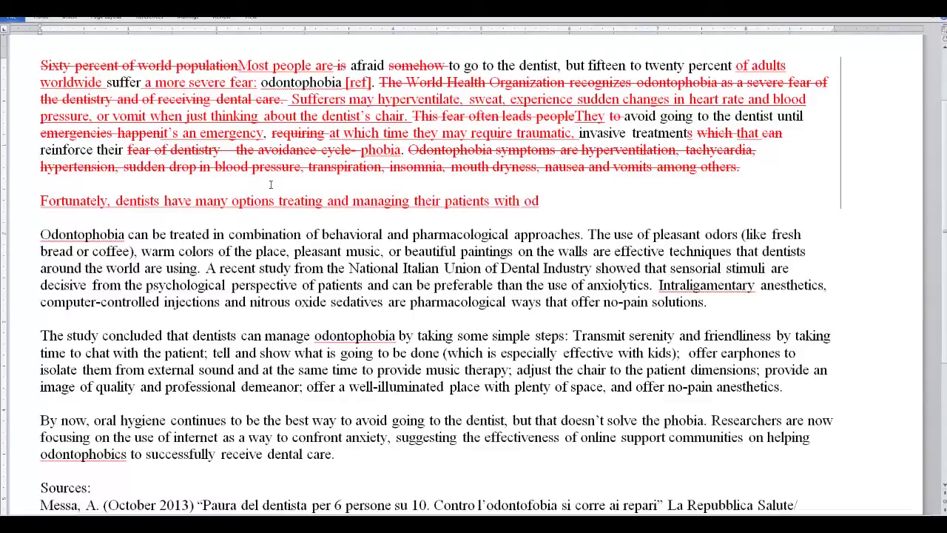
{"action": "type", "text": "ontophobia."}
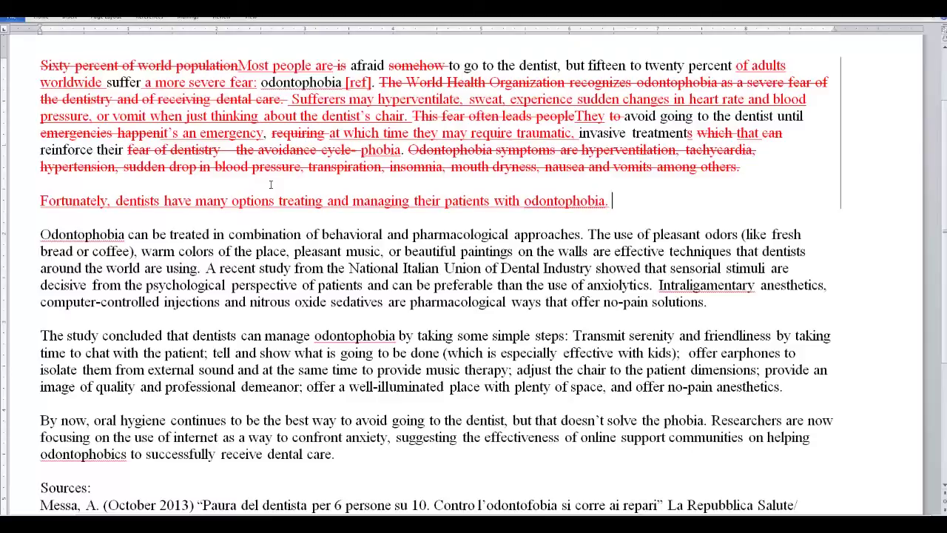
- Begin the new paragraph's second sentence with "Besides conventional treatments—behavioral therapy and drugs—"
{"action": "type", "text": "Besides"}
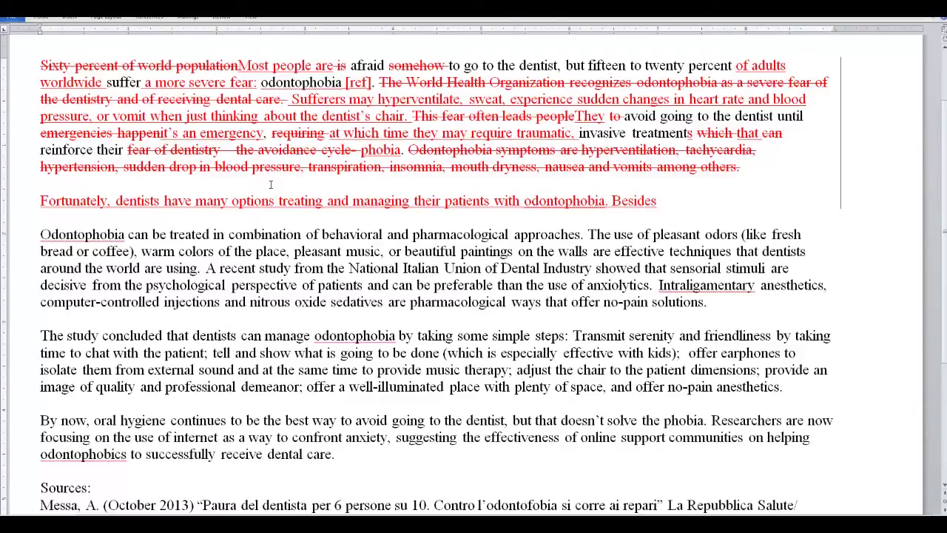
{"action": "type", "text": " conventio"}
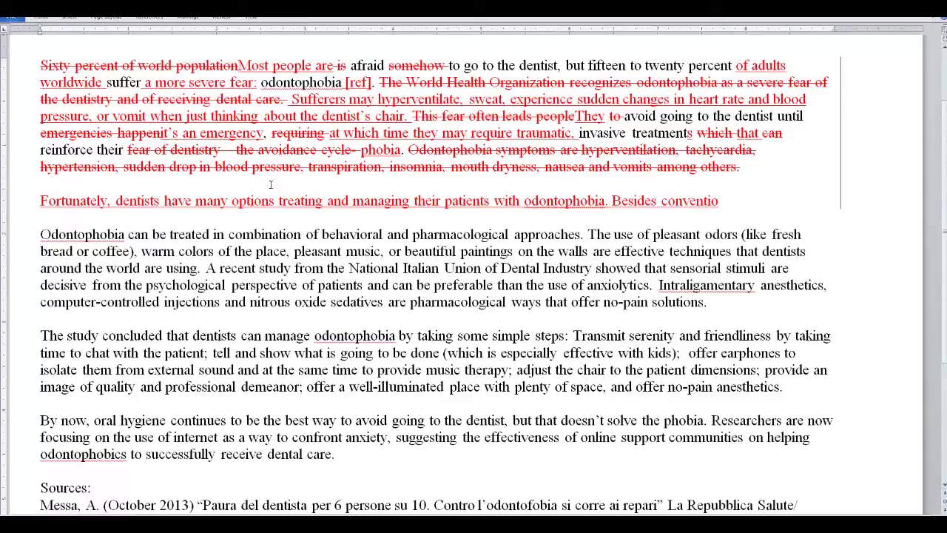
{"action": "type", "text": "nal therapies"}
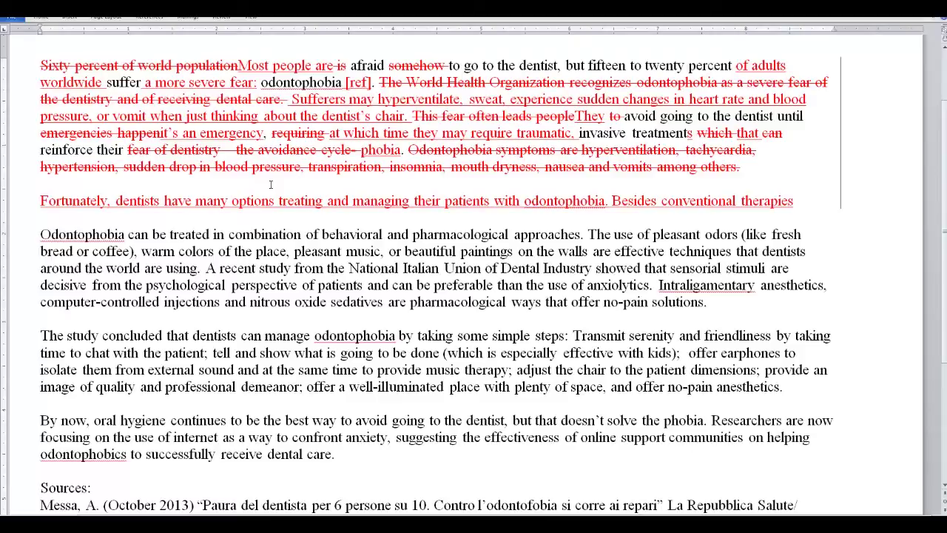
{"action": "type", "text": "--"}
{"action": "key", "text": "BackSpace"}
{"action": "key", "text": "BackSpace"}
{"action": "key", "text": "BackSpace"}
{"action": "key", "text": "BackSpace"}
{"action": "key", "text": "BackSpace"}
{"action": "key", "text": "BackSpace"}
{"action": "key", "text": "BackSpace"}
{"action": "key", "text": "BackSpace"}
{"action": "key", "text": "BackSpace"}
{"action": "key", "text": "BackSpace"}
{"action": "type", "text": "treatments--b"}
{"action": "key", "text": "BackSpace"}
{"action": "type", "text": "b"}
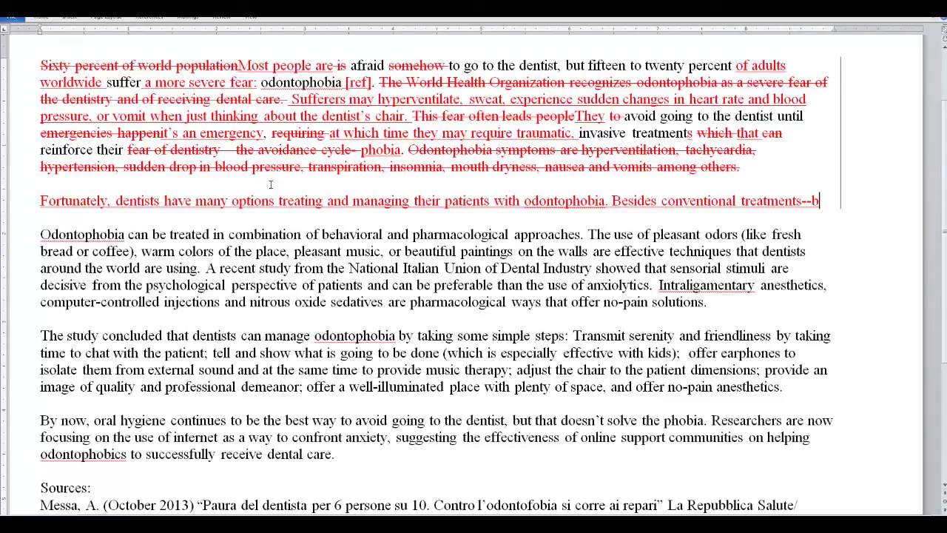
{"action": "type", "text": "ehavio"}
{"action": "key", "text": "BackSpace"}
{"action": "key", "text": "BackSpace"}
{"action": "type", "text": "iora"}
{"action": "type", "text": "l ther"}
{"action": "type", "text": "apy and dr"}
{"action": "type", "text": "s—s "}
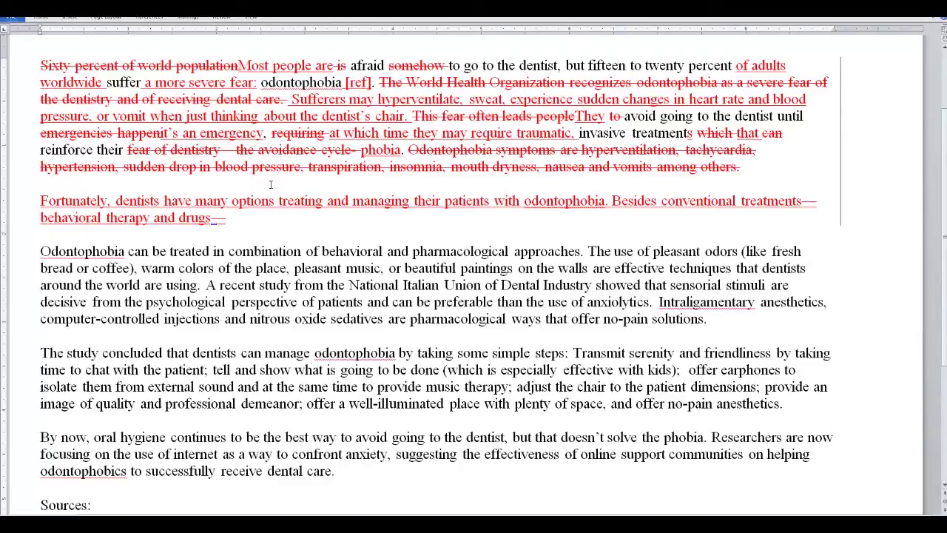
- Complete the sentence with "some surprisingly simple, low-cost interventions may also be quite effective." and add the note "CLEARLY STATE THE MAIN POINT OF THE ESSAY"
{"action": "type", "text": "some surprisingly simple, low-cost intervne"}
{"action": "key", "text": "BackSpace"}
{"action": "key", "text": "BackSpace"}
{"action": "type", "text": "entions may also be quite effective. CLEARLY STY"}
{"action": "key", "text": "BackSpace"}
{"action": "type", "text": "ATE TEH"}
{"action": "key", "text": "BackSpace"}
{"action": "key", "text": "BackSpace"}
{"action": "type", "text": "HE MAIN PO"}
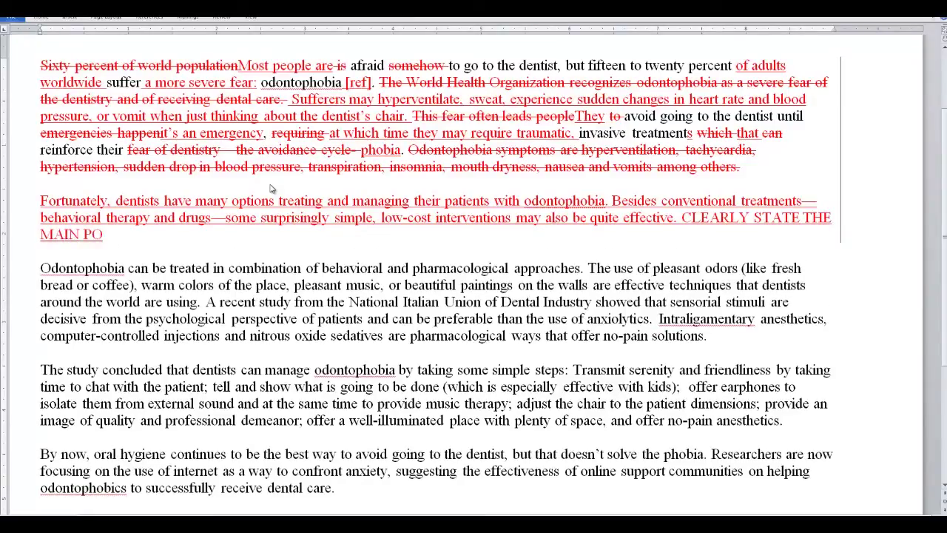
{"action": "type", "text": "INT OF THE ESSAY"}
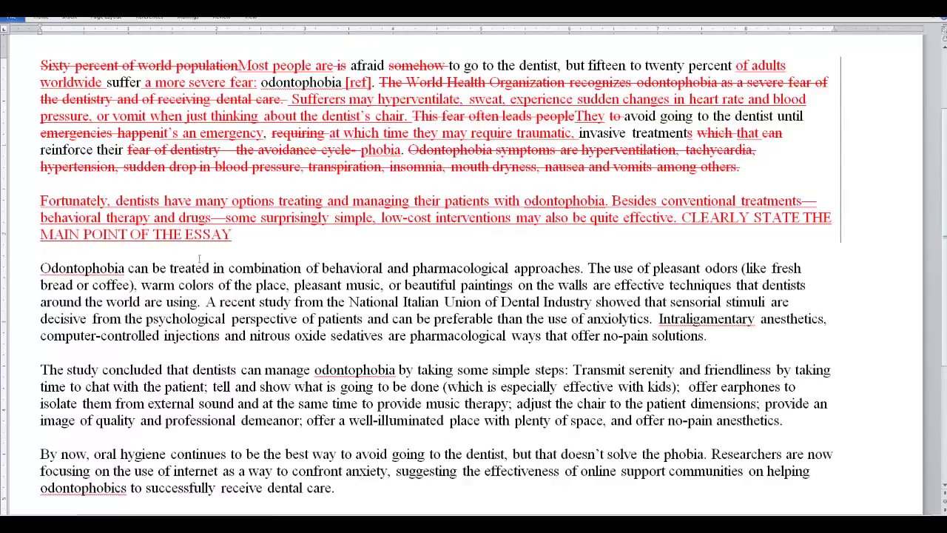
- Delete the sentence about combining behavioral and pharmacological approaches, and move the pleasant odors sentence after "sensorial stimuli", introduced by a dash
{"action": "left_click_drag", "start_coordinate": [588, 268], "coordinate": [88, 267]}
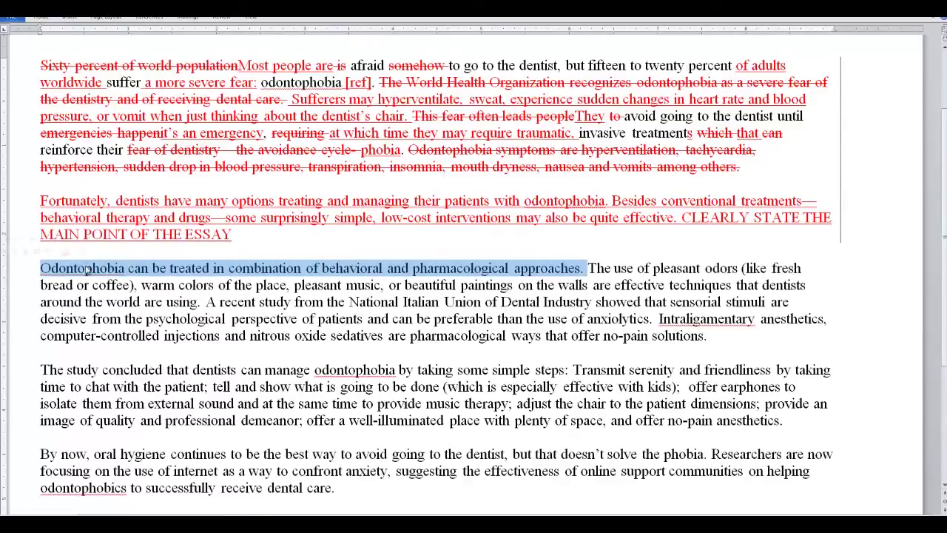
{"action": "key", "text": "BackSpace"}
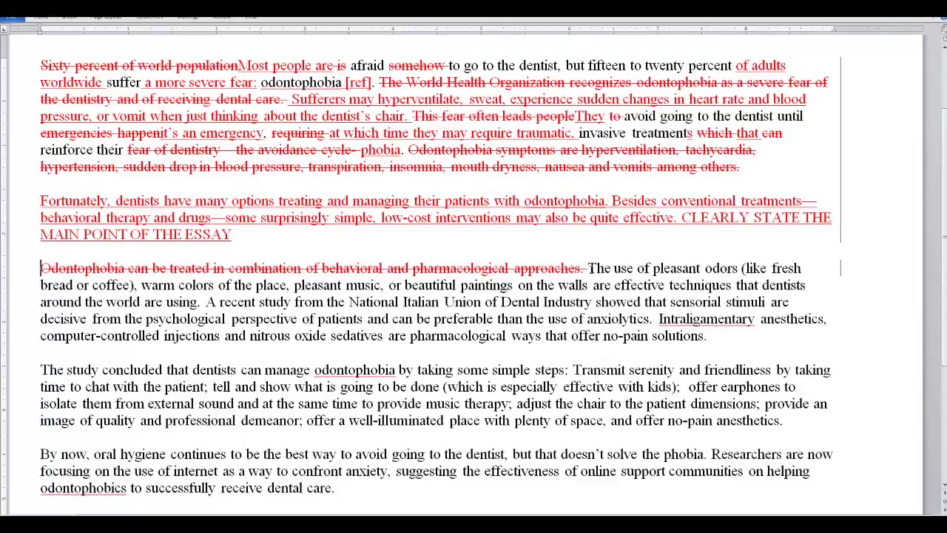
{"action": "left_click", "coordinate": [588, 268]}
{"action": "left_click_drag", "start_coordinate": [585, 267], "coordinate": [204, 302]}
{"action": "key", "text": "ctrl+c"}
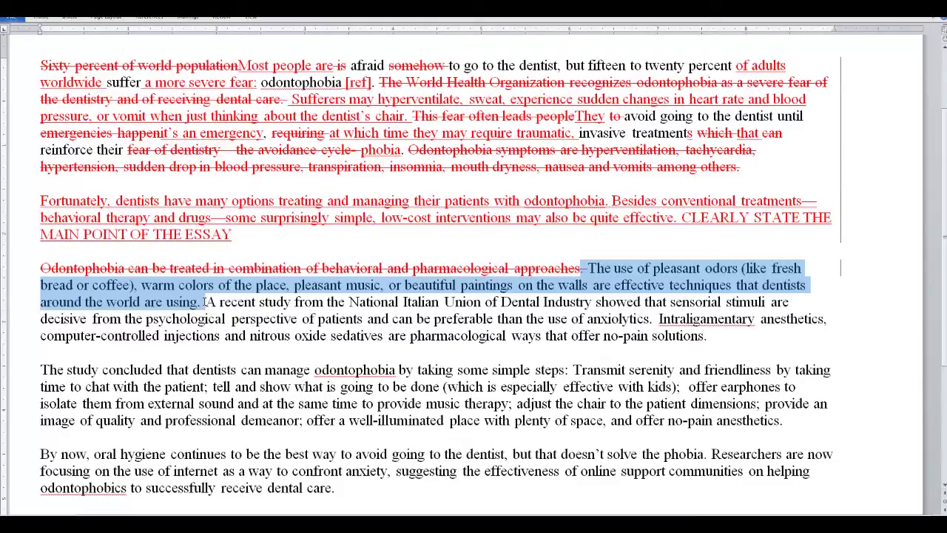
{"action": "key", "text": "Delete"}
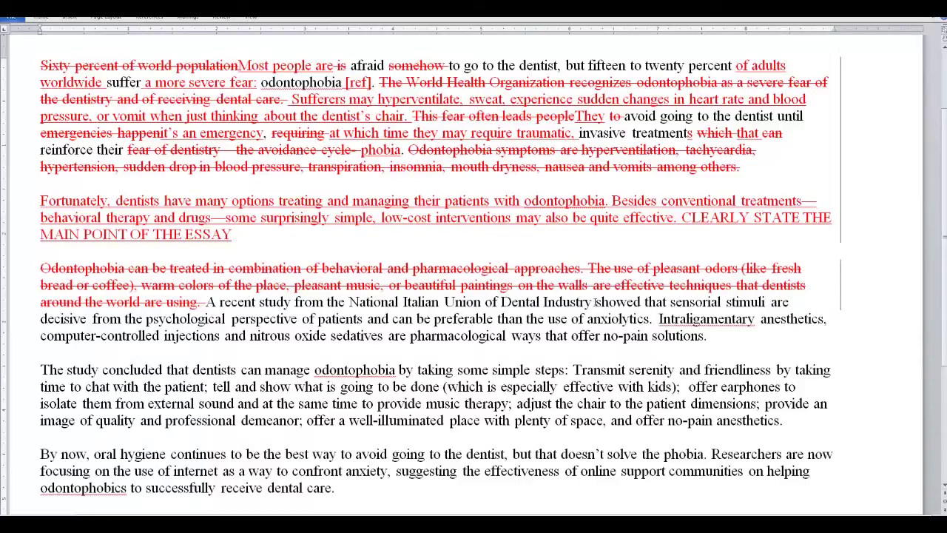
{"action": "left_click", "coordinate": [765, 302]}
{"action": "key", "text": "ctrl+v"}
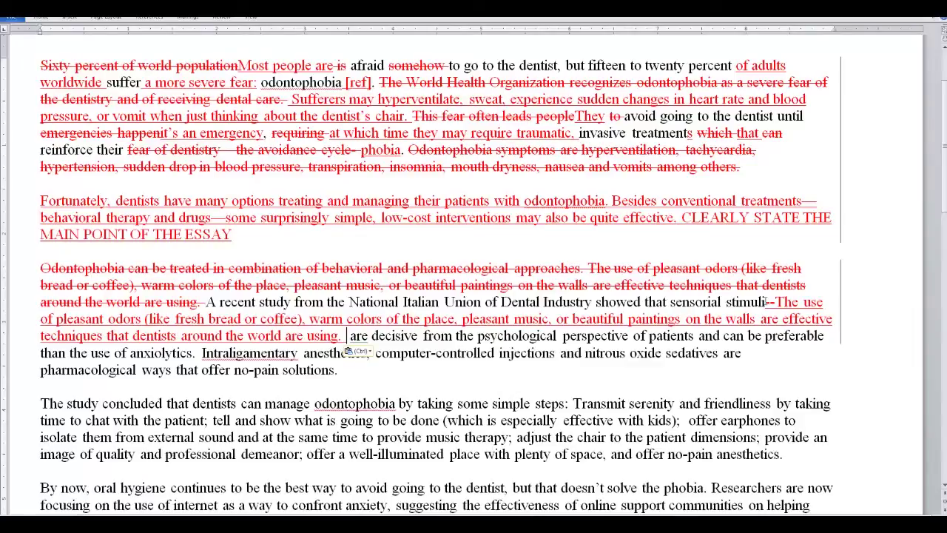
- Remove "The use of" from the moved text so that "pleasant odors" directly follows the dash after "sensorial stimuli"
{"action": "left_click_drag", "start_coordinate": [763, 302], "coordinate": [822, 302]}
{"action": "type", "text": "s"}
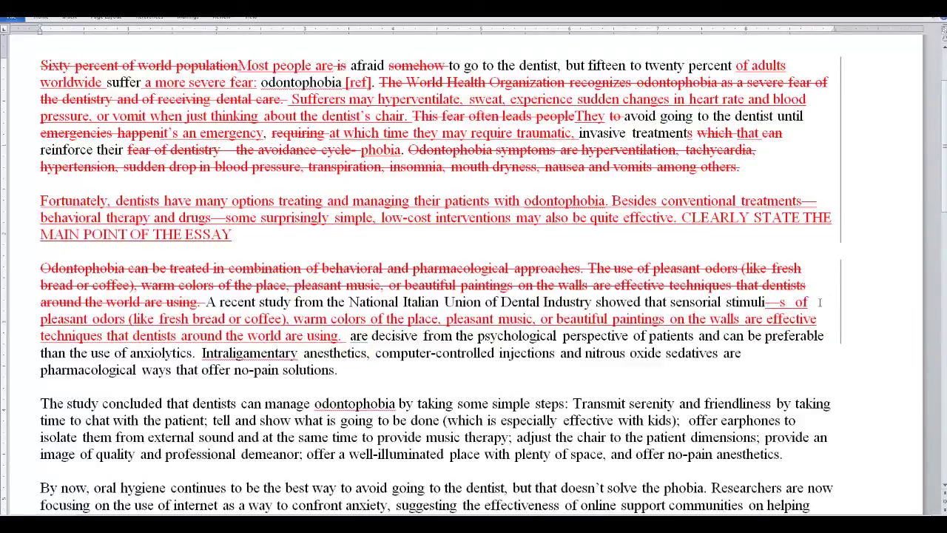
{"action": "key", "text": "BackSpace"}
{"action": "key", "text": "BackSpace"}
{"action": "key", "text": "Delete"}
{"action": "key", "text": "Delete"}
{"action": "key", "text": "Delete"}
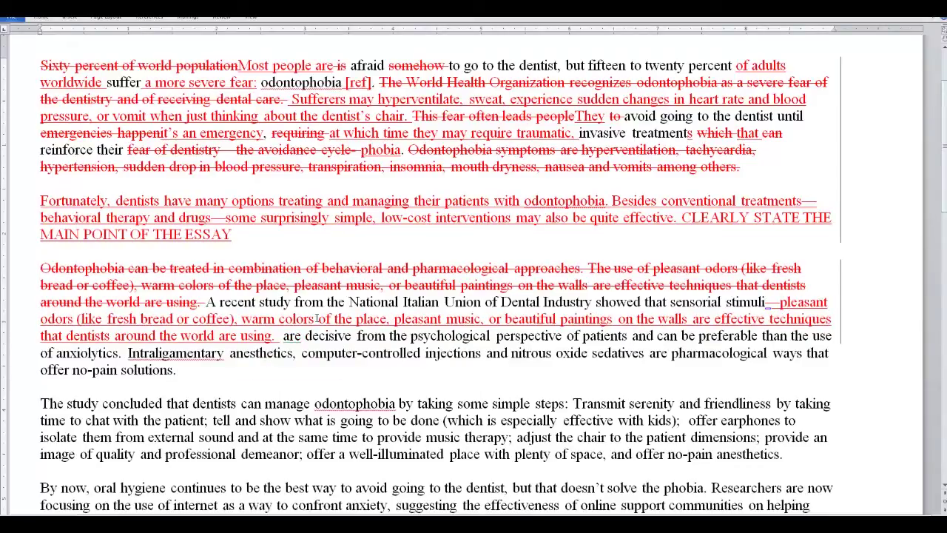
- Delete "of the place" after "warm colors" in the moved text, keeping the comma
{"action": "left_click_drag", "start_coordinate": [320, 319], "coordinate": [391, 319]}
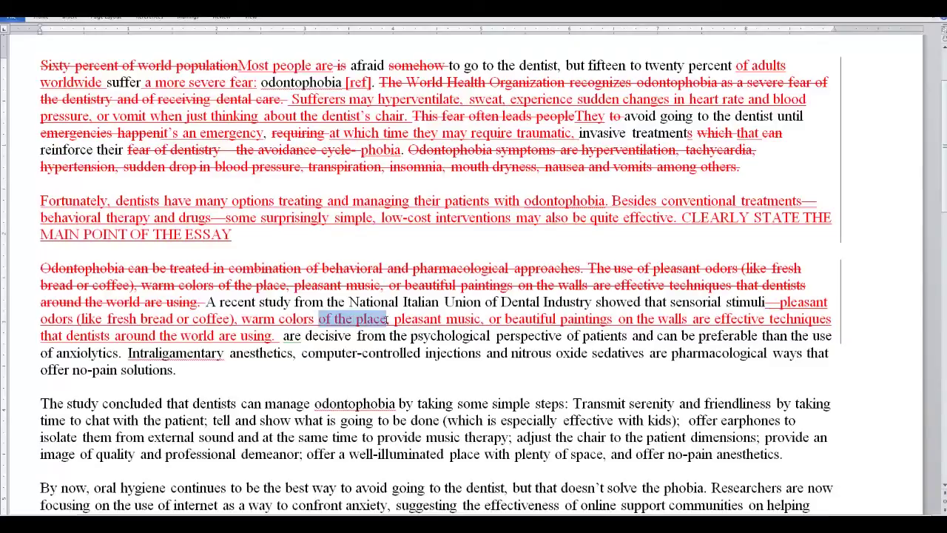
{"action": "key", "text": "Delete"}
{"action": "type", "text": ","}
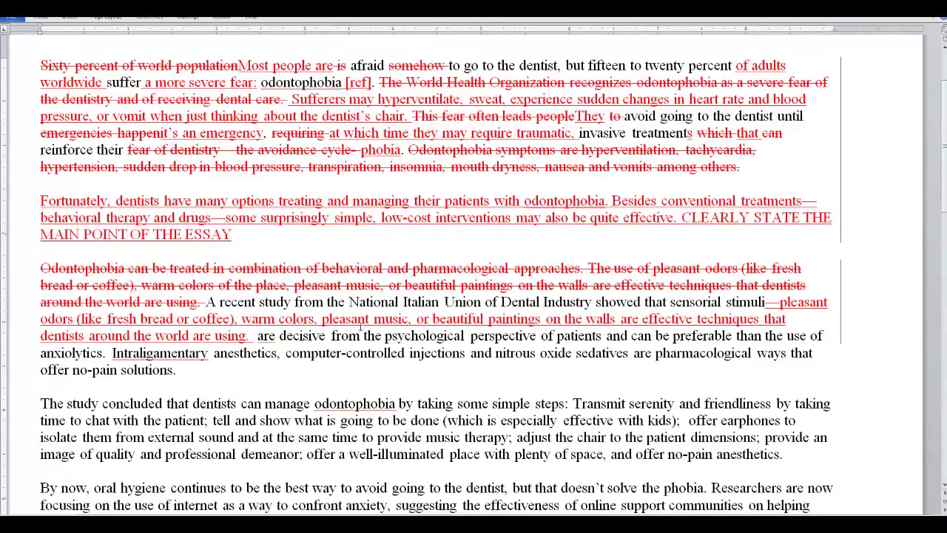
- Replace "are effective techniques that dentists around the world are using." after "paintings on the walls" with a closing em dash
{"action": "left_click_drag", "start_coordinate": [620, 319], "coordinate": [255, 336]}
{"action": "key", "text": "Delete"}
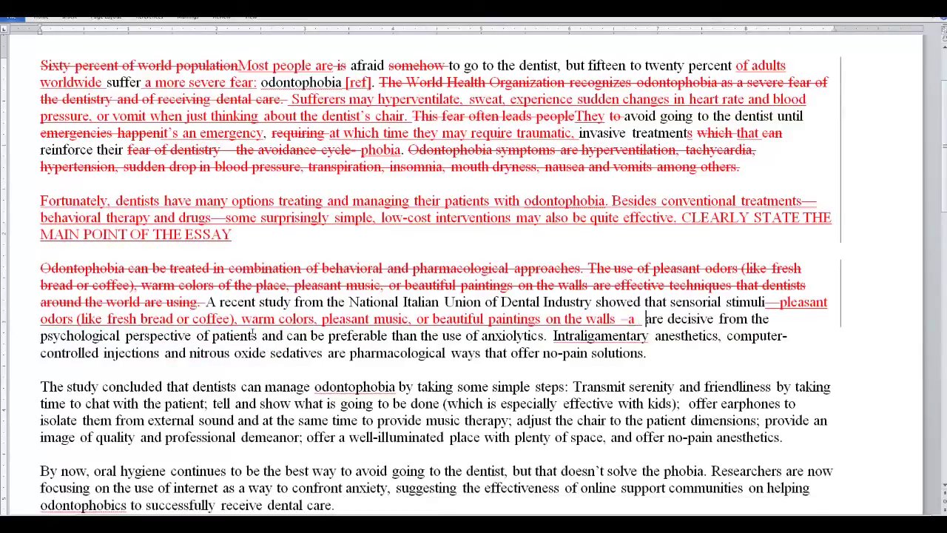
{"action": "key", "text": "Left"}
{"action": "key", "text": "Left"}
{"action": "key", "text": "Left"}
{"action": "key", "text": "Left"}
{"action": "key", "text": "ctrl+alt+minus"}
{"action": "key", "text": "Delete"}
{"action": "key", "text": "Delete"}
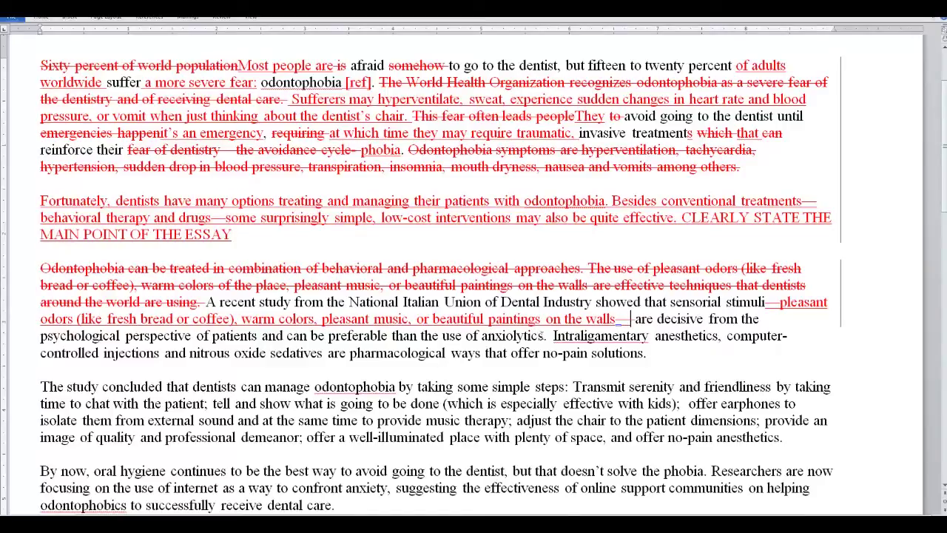
- Replace "are decisive from the psychological perspective of patients and can be preferable than the use of anxiolytics" with "work as well as anti-anxiety drugs for many patients"
{"action": "left_click_drag", "start_coordinate": [546, 335], "coordinate": [635, 319]}
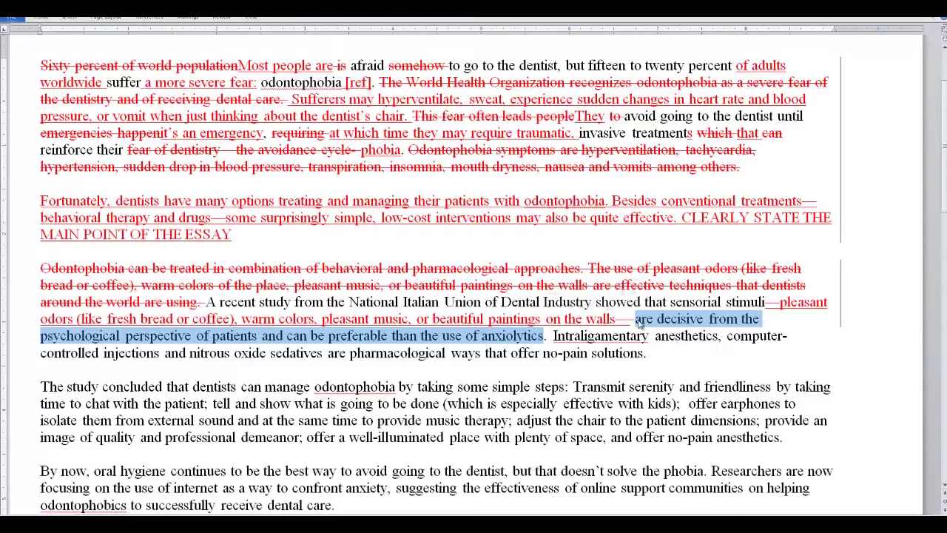
{"action": "type", "text": "work as well as anti-anxiety drugs for many pat"}
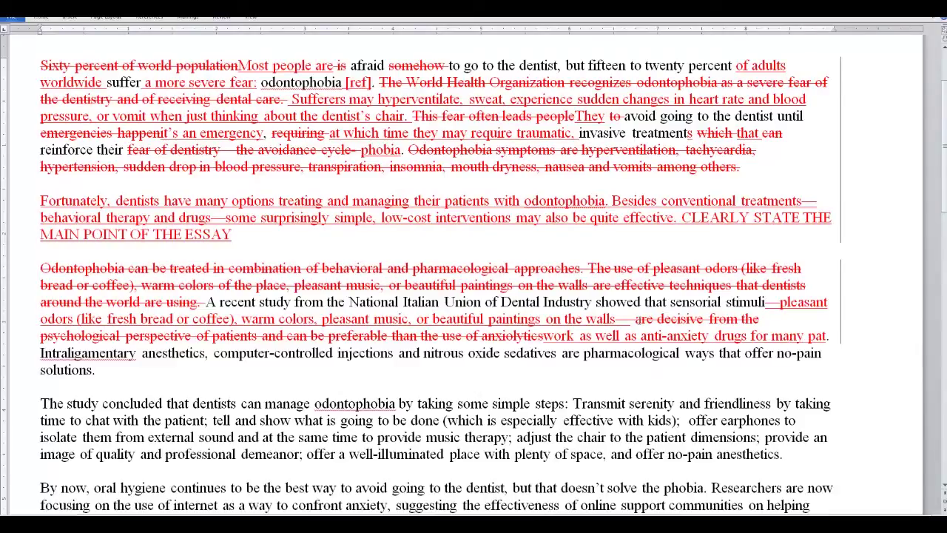
{"action": "type", "text": "ients"}
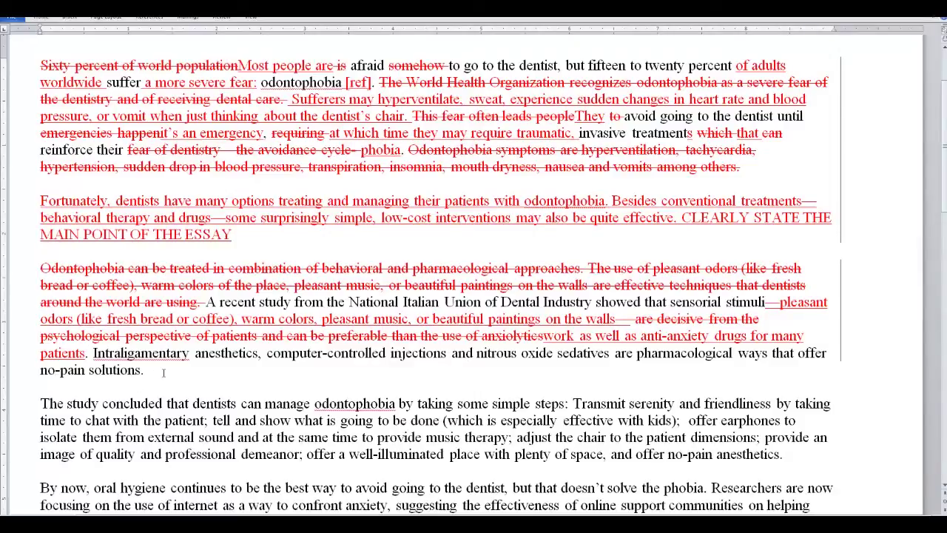
- Move the "Intraligamentary anesthetics" sentence into its own paragraph after the one ending in "offer no-pain anesthetics"
{"action": "left_click_drag", "start_coordinate": [163, 371], "coordinate": [95, 358]}
{"action": "key", "text": "ctrl+c"}
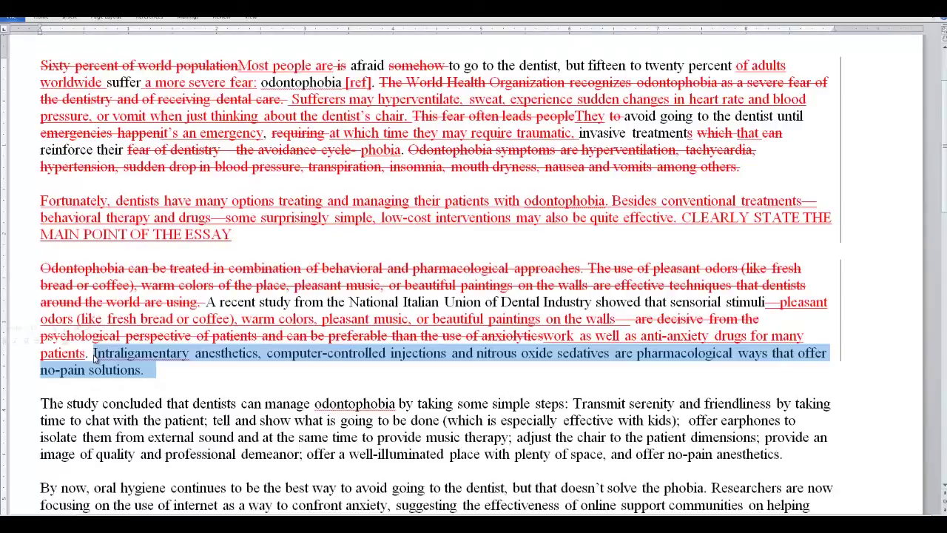
{"action": "key", "text": "Delete"}
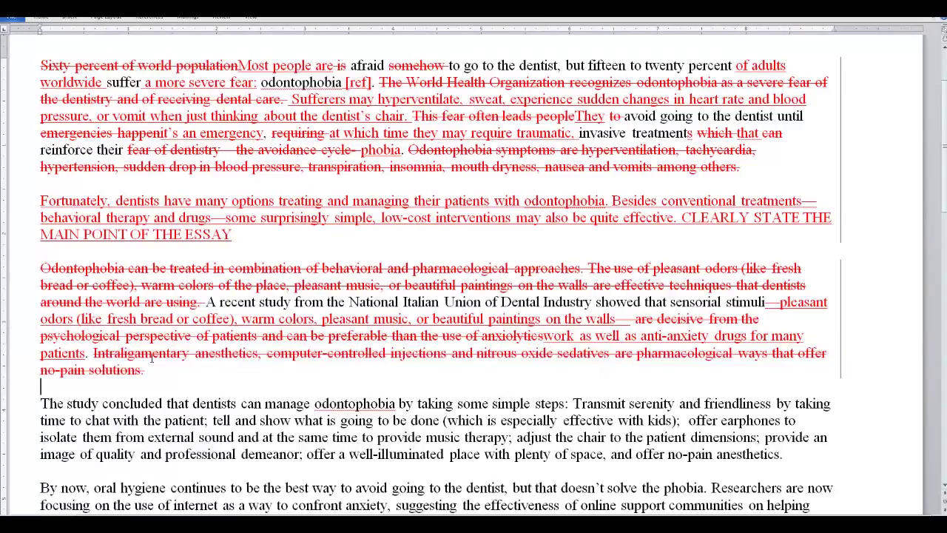
{"action": "scroll", "coordinate": [642, 347], "scroll_direction": "down", "scroll_amount": 3}
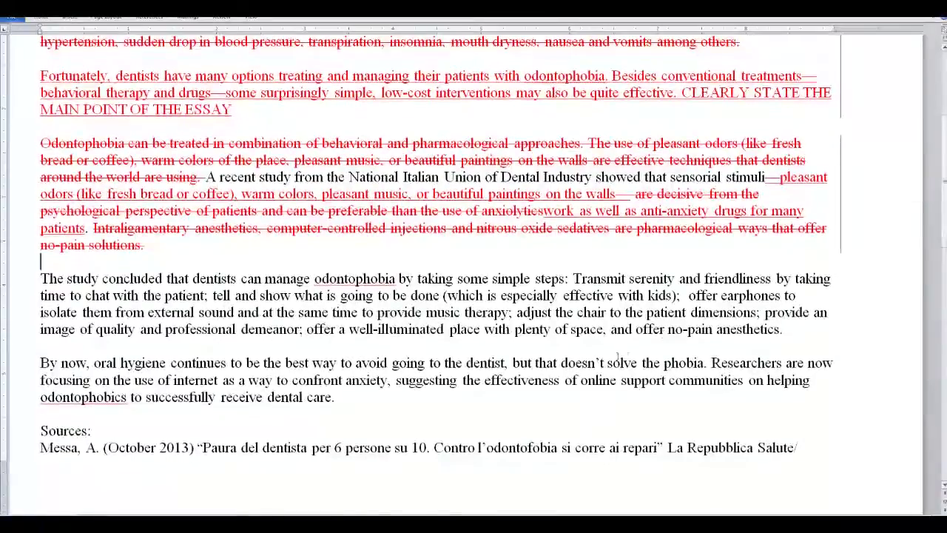
{"action": "left_click", "coordinate": [643, 347]}
{"action": "key", "text": "Return"}
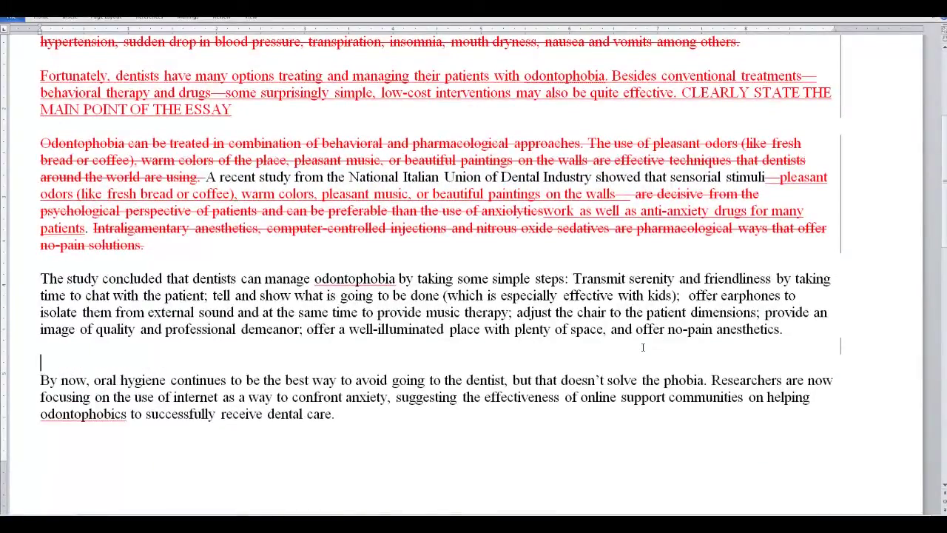
{"action": "key", "text": "Return"}
{"action": "key", "text": "ctrl+v"}
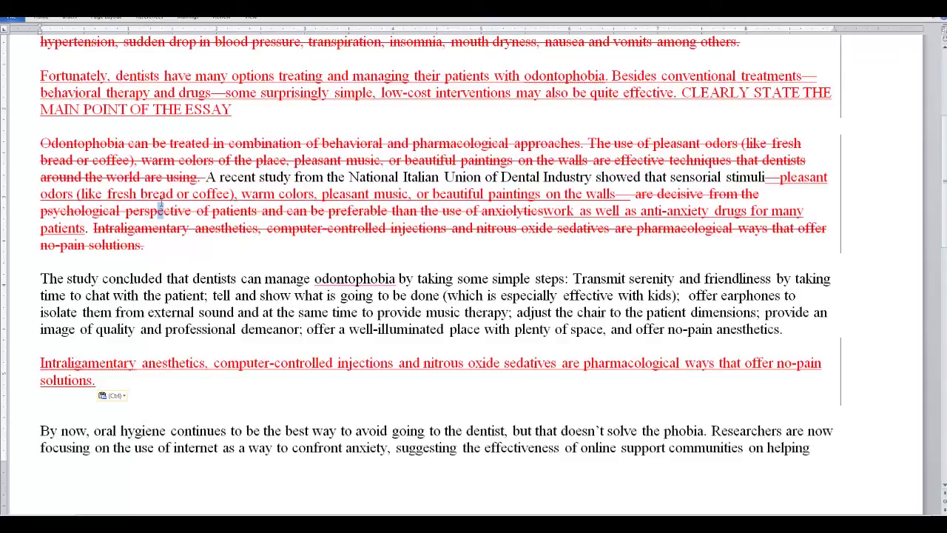
- Insert "Dentists can also ease patients' fears by:" after the sentence ending in "for many patients"
{"action": "left_click_drag", "start_coordinate": [197, 312], "coordinate": [30, 278]}
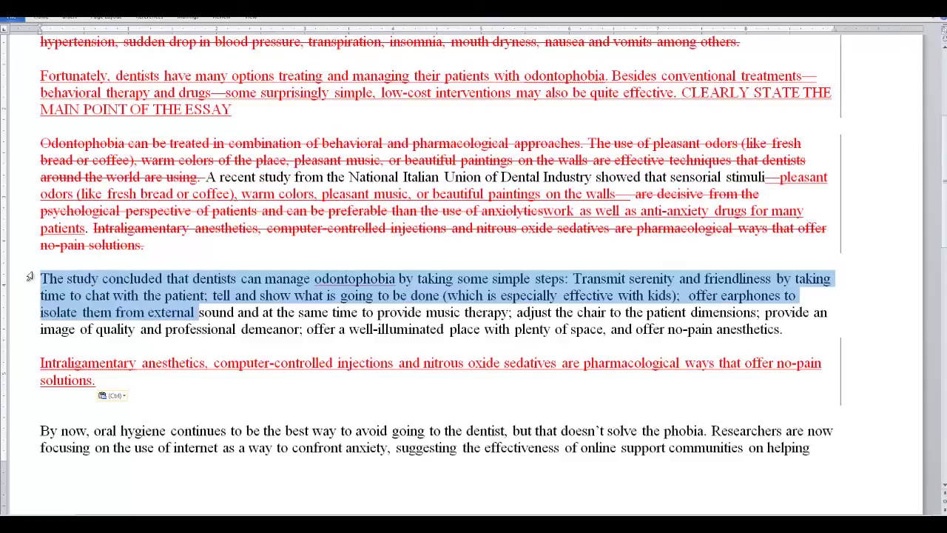
{"action": "left_click", "coordinate": [222, 176]}
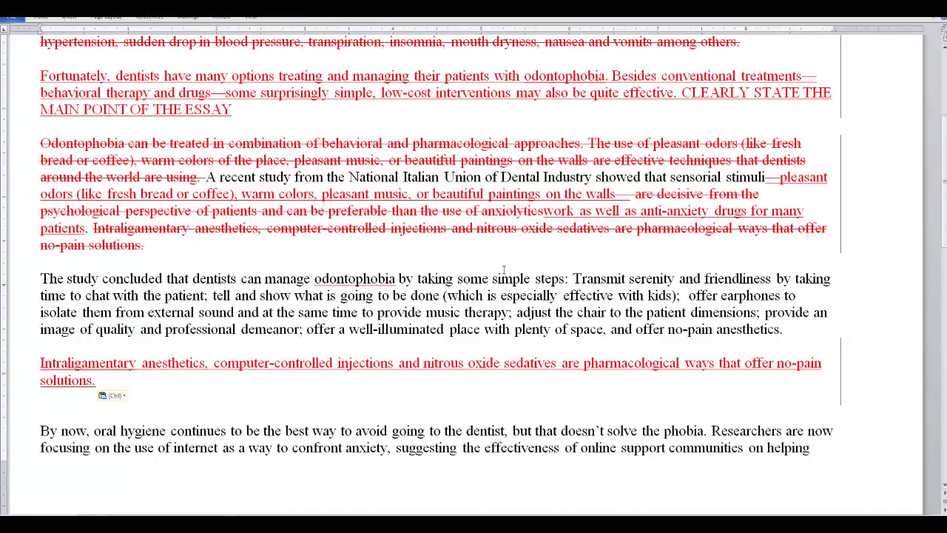
{"action": "left_click_drag", "start_coordinate": [573, 278], "coordinate": [94, 234]}
{"action": "left_click", "coordinate": [93, 229]}
{"action": "type", "text": "Dent"}
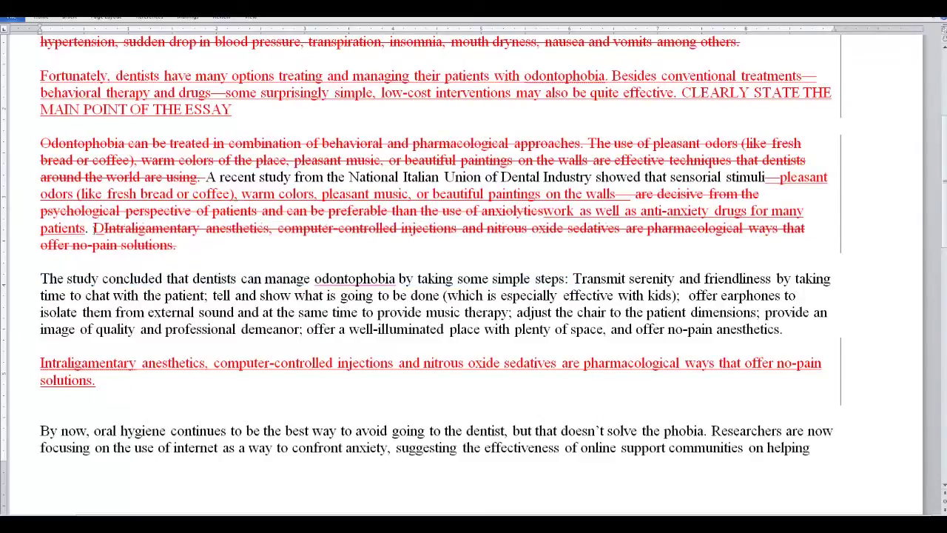
{"action": "type", "text": "ists "}
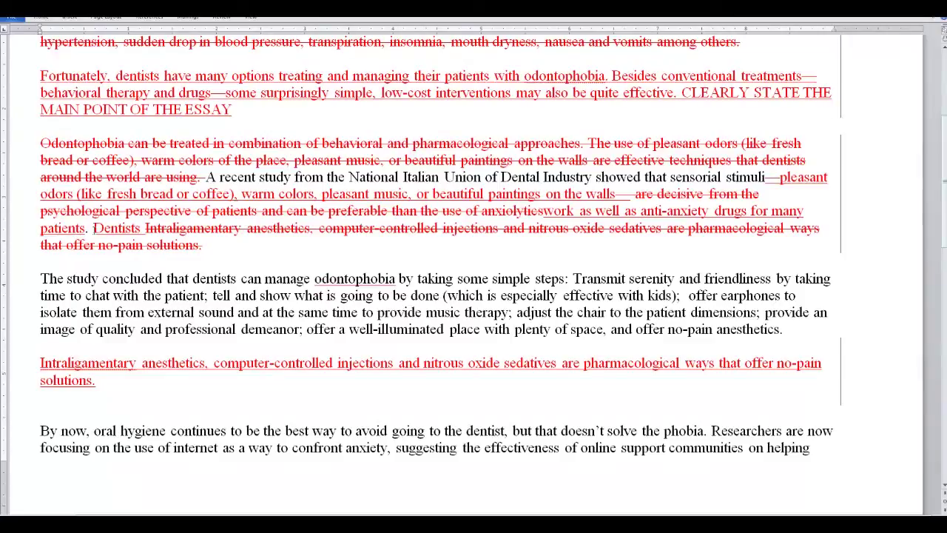
{"action": "type", "text": "can also ease pa"}
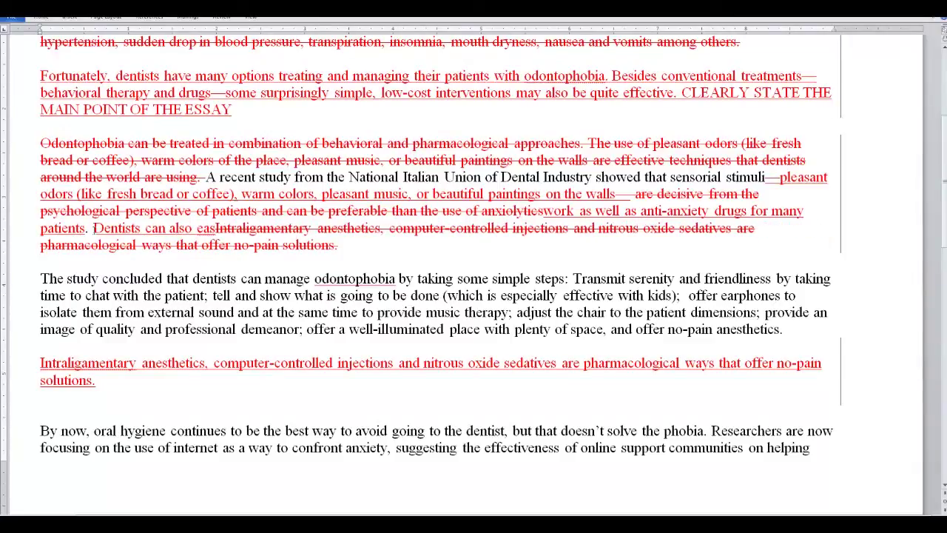
{"action": "type", "text": "teint's"}
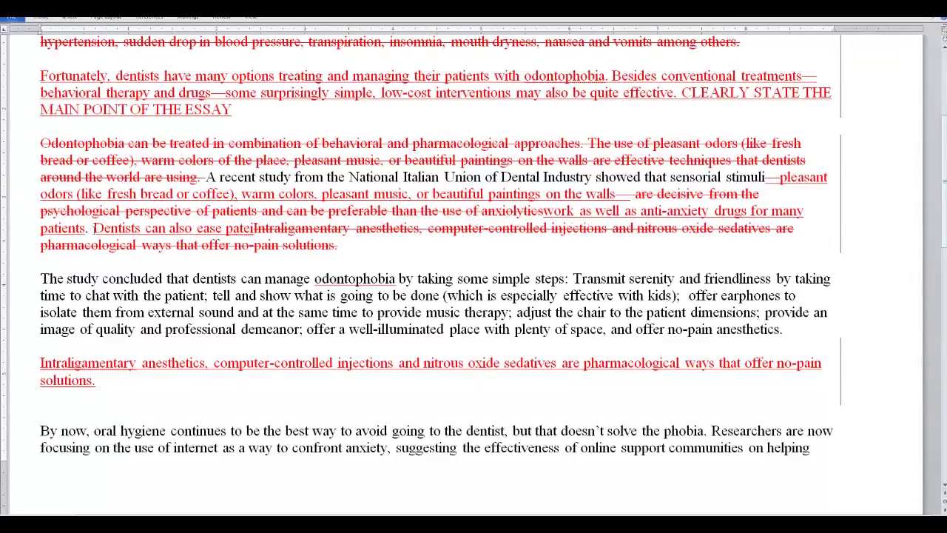
{"action": "key", "text": "BackSpace"}
{"action": "key", "text": "BackSpace"}
{"action": "key", "text": "BackSpace"}
{"action": "key", "text": "BackSpace"}
{"action": "key", "text": "BackSpace"}
{"action": "key", "text": "BackSpace"}
{"action": "type", "text": "ient"}
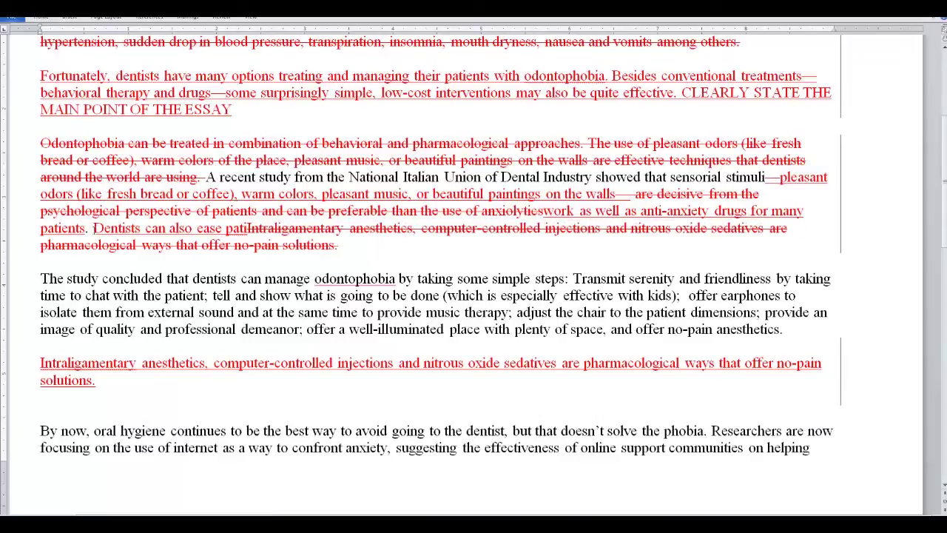
{"action": "type", "text": "s' fears "}
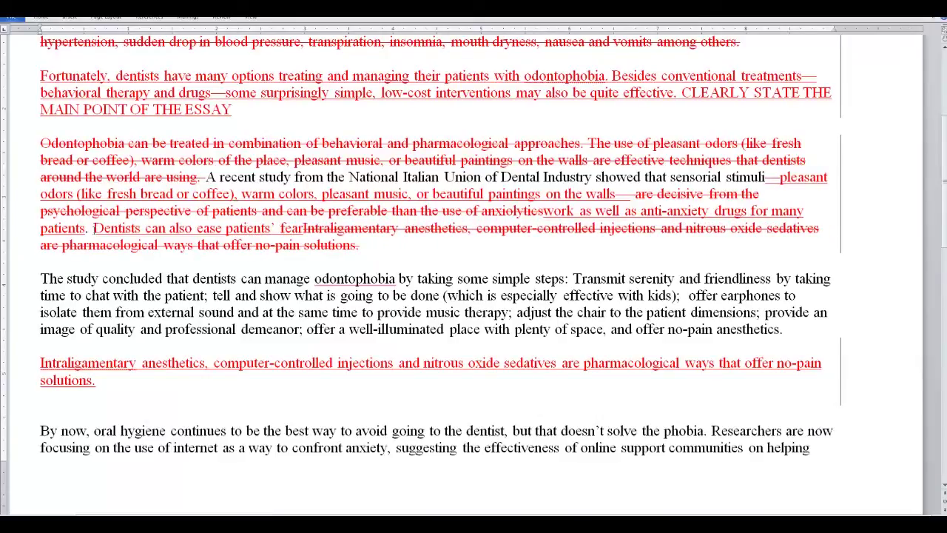
{"action": "type", "text": "by:"}
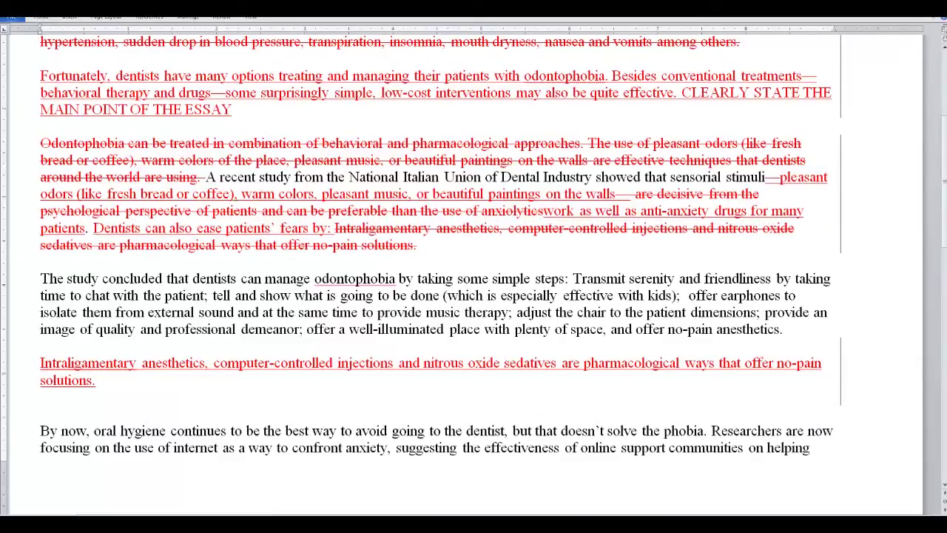
- Delete the paragraph break and the lead-in "The study concluded that dentists can manage odontophobia by taking some simple steps:", and change "Transmit" to "transmiting"
{"action": "left_click", "coordinate": [573, 278], "text": "shift"}
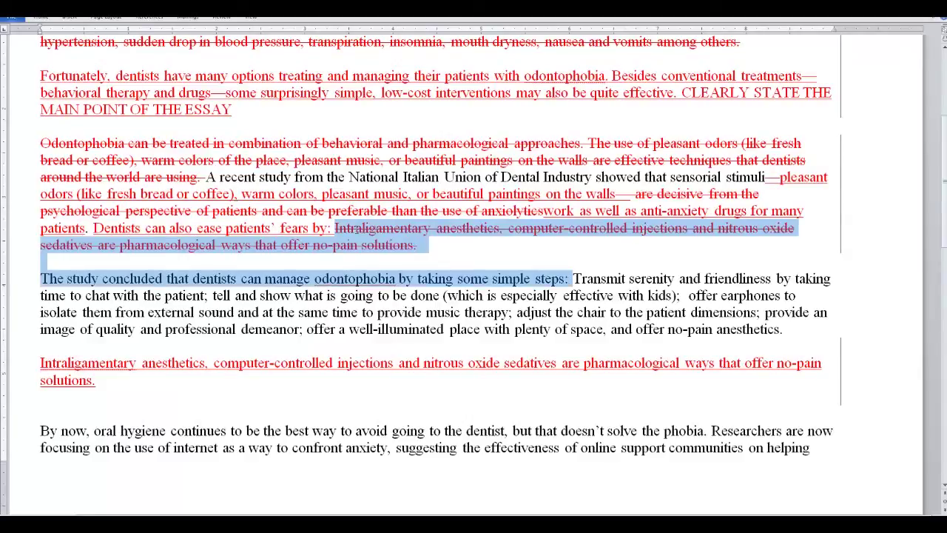
{"action": "key", "text": "Delete"}
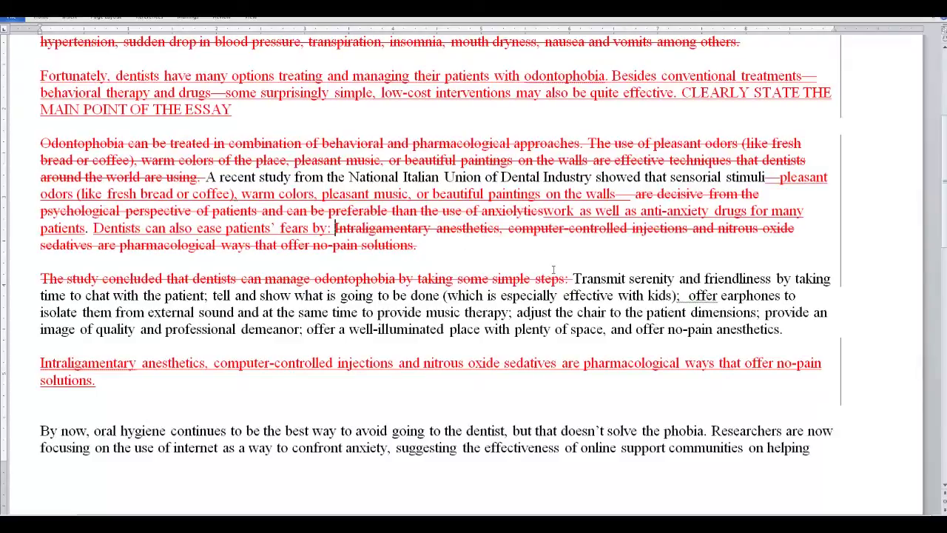
{"action": "left_click_drag", "start_coordinate": [573, 279], "coordinate": [582, 279]}
{"action": "key", "text": "shift+F3"}
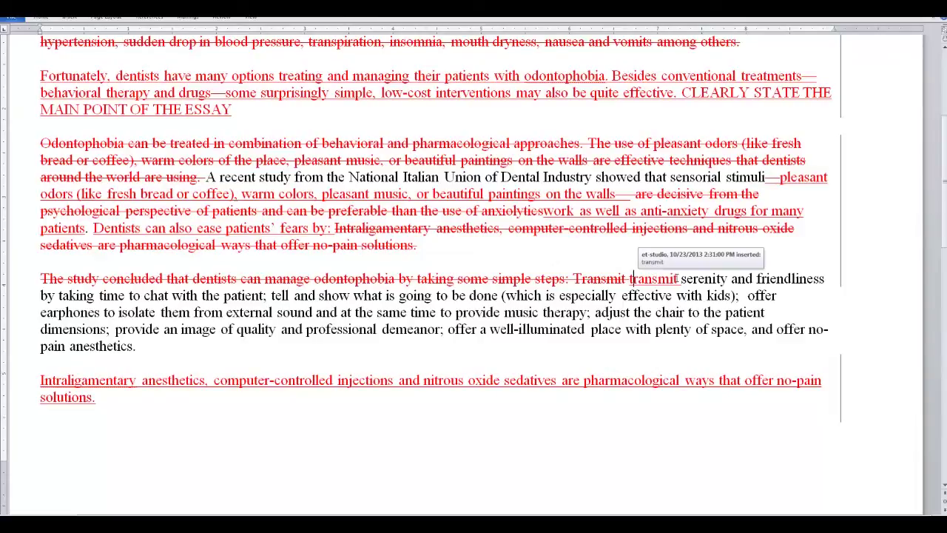
{"action": "key", "text": "ctrl+Right"}
{"action": "type", "text": "ting"}
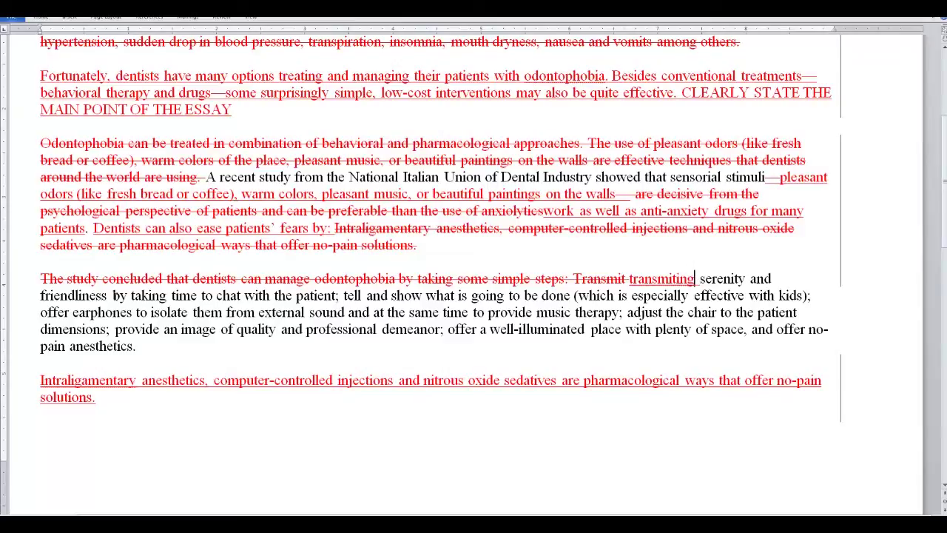
- Delete "by taking time to chat with the patient" after "friendliness", and replace "tell and show" with "explaining"
{"action": "left_click_drag", "start_coordinate": [113, 295], "coordinate": [337, 295]}
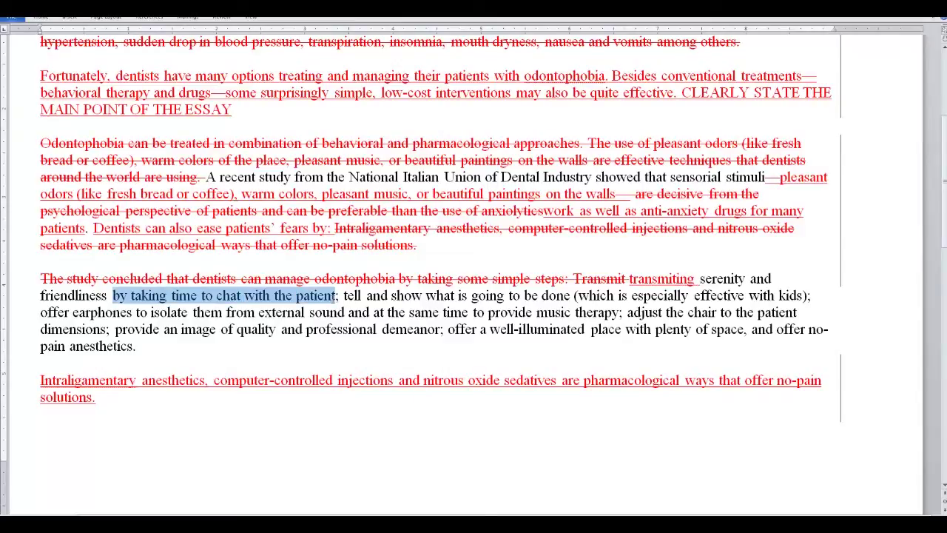
{"action": "key", "text": "Delete"}
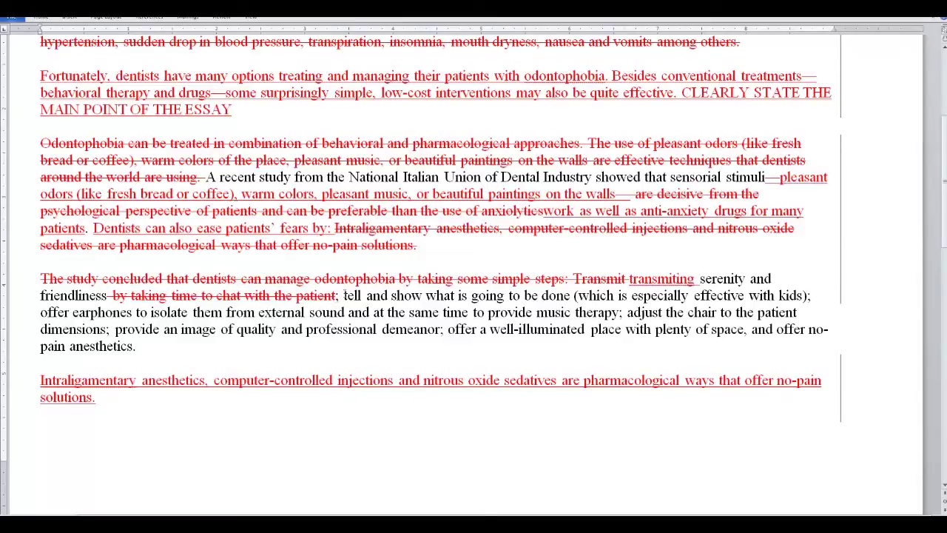
{"action": "left_click_drag", "start_coordinate": [343, 296], "coordinate": [412, 296]}
{"action": "type", "text": "explaining"}
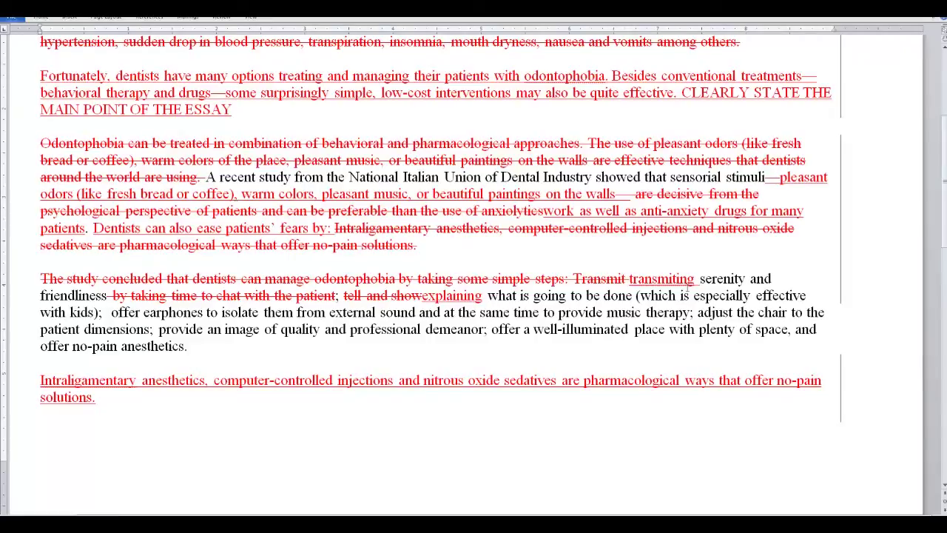
- Change "offer" to "offering" before "earphones", and delete "at the same time to" before "provide music therapy"
{"action": "left_click", "coordinate": [140, 312]}
{"action": "type", "text": "inh"}
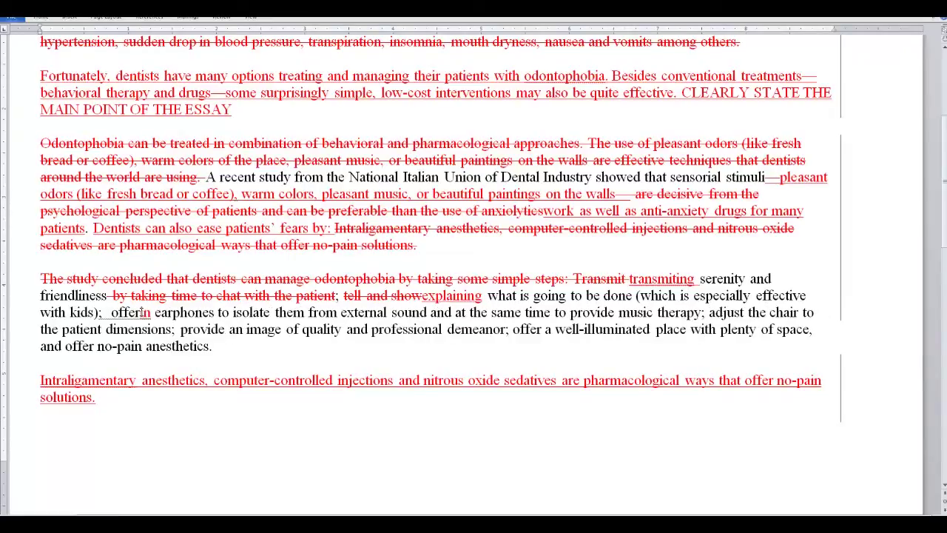
{"action": "key", "text": "BackSpace"}
{"action": "type", "text": "g"}
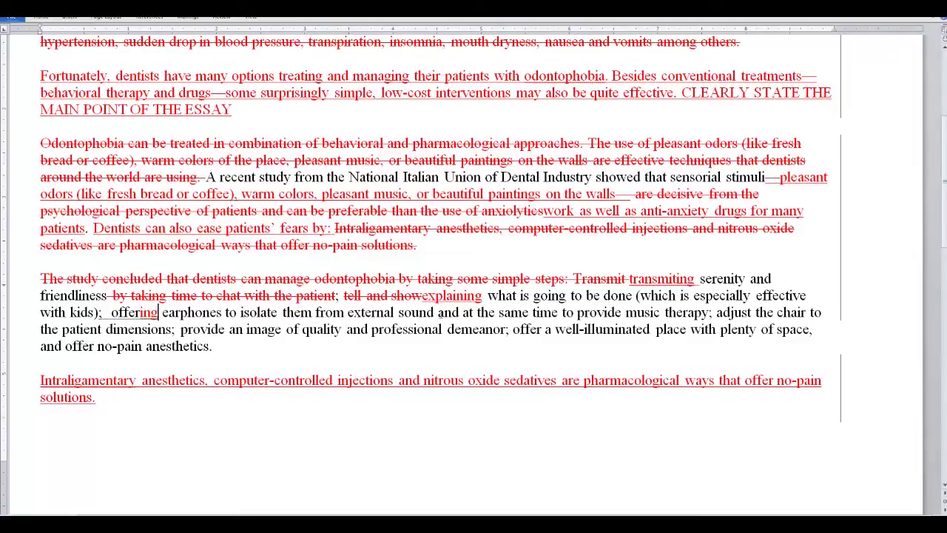
{"action": "left_click_drag", "start_coordinate": [462, 313], "coordinate": [571, 314]}
{"action": "key", "text": "Delete"}
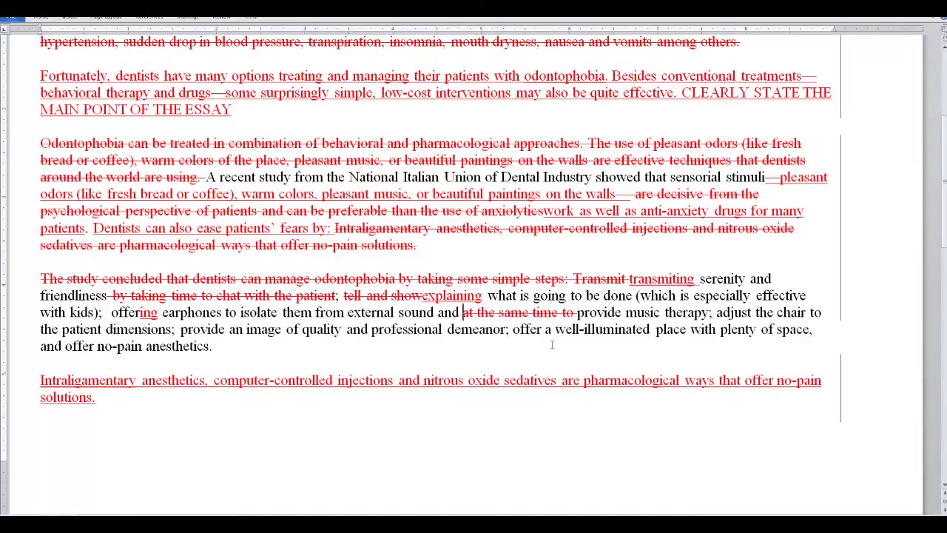
- Change "adjust" to "adjusting" before "the chair", and replace "the patient dimensions" with "improve comfort"
{"action": "left_click", "coordinate": [751, 312]}
{"action": "type", "text": "ing"}
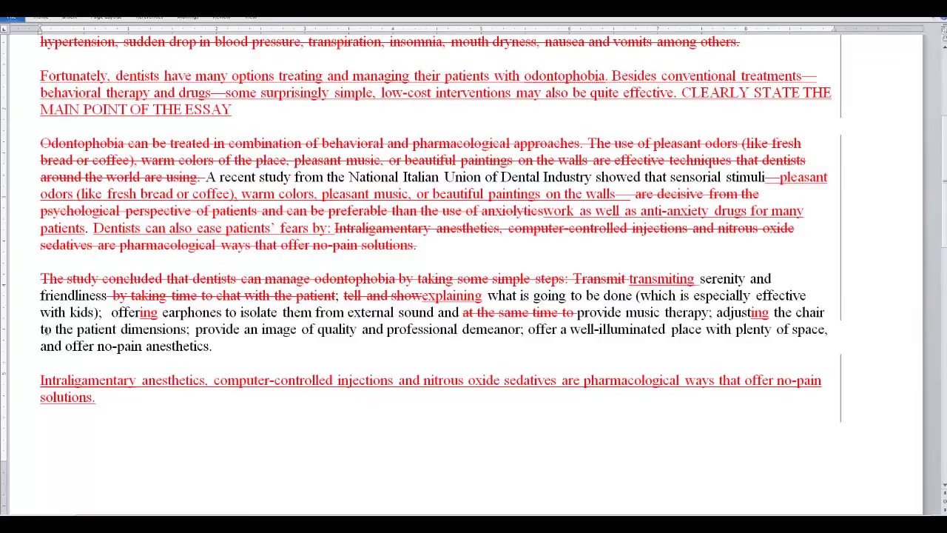
{"action": "left_click_drag", "start_coordinate": [55, 328], "coordinate": [191, 328]}
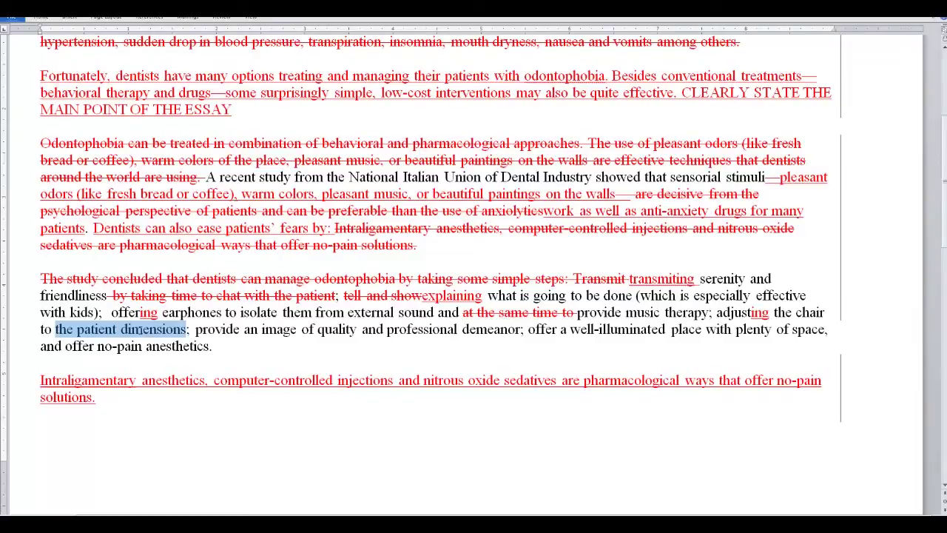
{"action": "key", "text": "Delete"}
{"action": "type", "text": "improve comfor"}
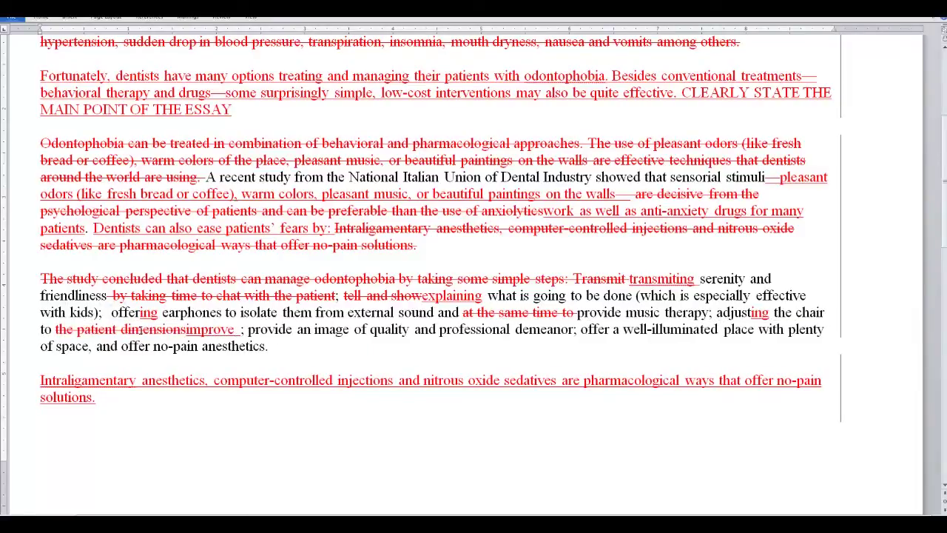
{"action": "type", "text": "t"}
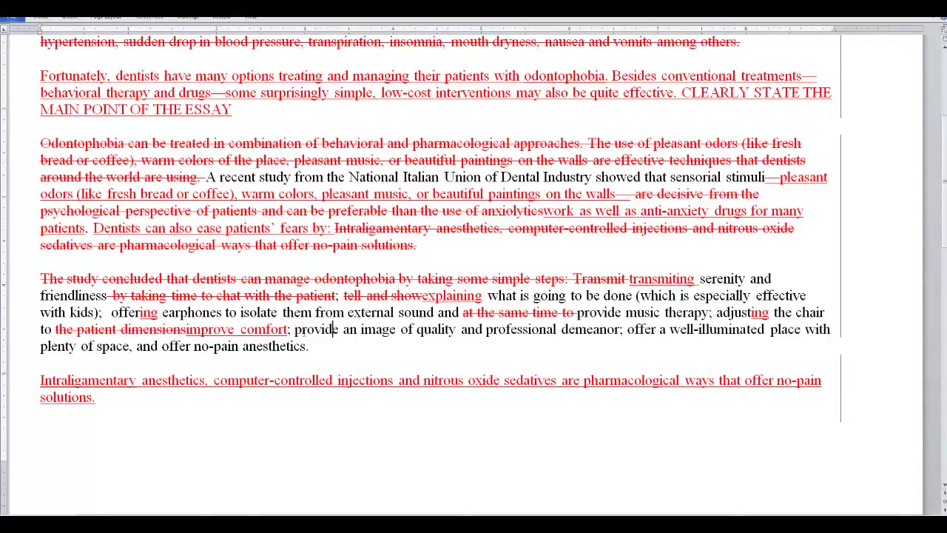
- Replace "provide" with "projecting" before "an image of quality", and change "offer" to "and offering" before "a well-illuminated place"
{"action": "left_click_drag", "start_coordinate": [294, 331], "coordinate": [341, 331]}
{"action": "type", "text": "projecting"}
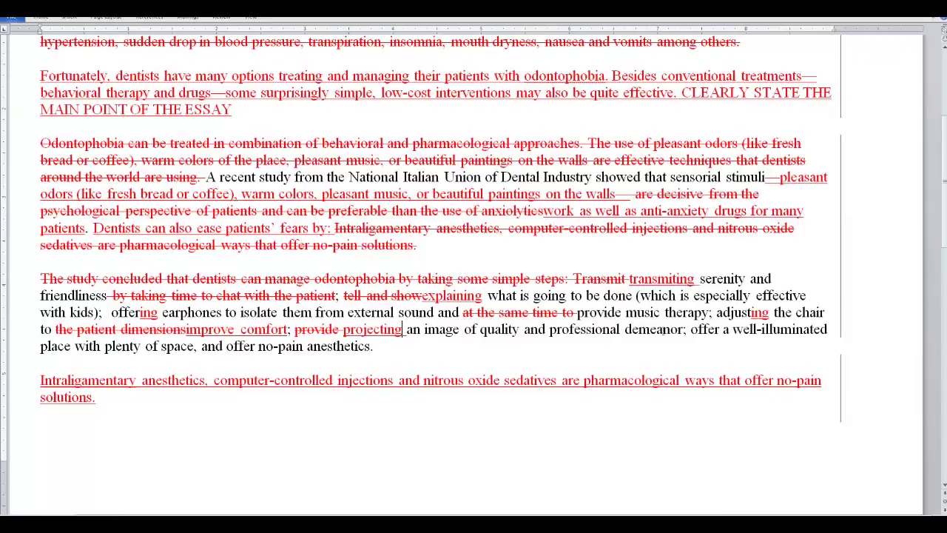
{"action": "left_click", "coordinate": [691, 329]}
{"action": "type", "text": "and"}
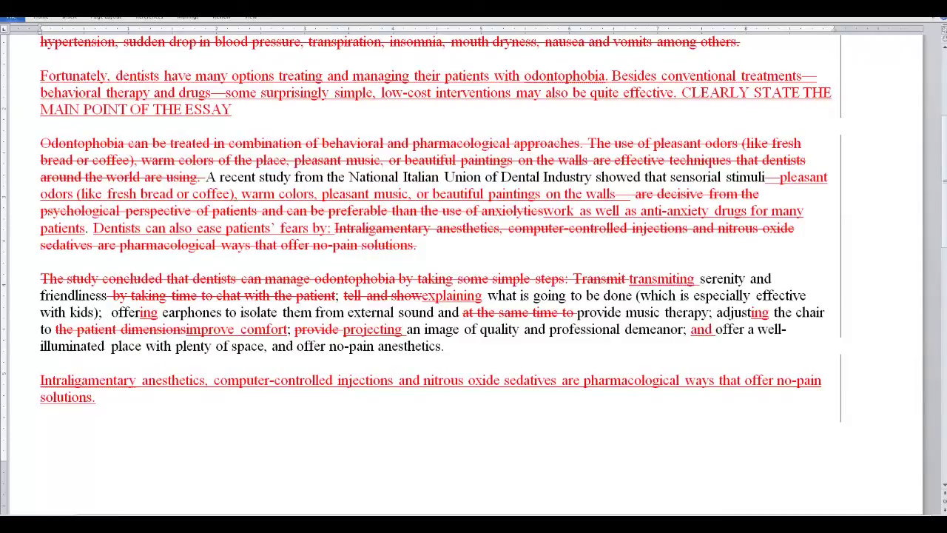
{"action": "left_click", "coordinate": [742, 330]}
{"action": "type", "text": "ing"}
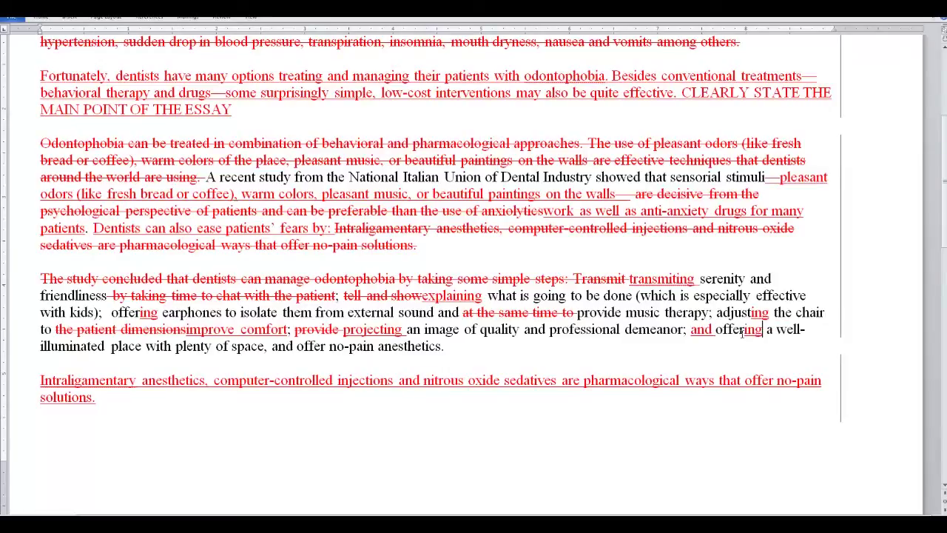
- Delete ", and offer no-pain anesthetics" after "plenty of space" at the end of the dentists' steps
{"action": "left_click", "coordinate": [265, 346]}
{"action": "type", "text": ","}
{"action": "left_click_drag", "start_coordinate": [265, 346], "coordinate": [412, 347]}
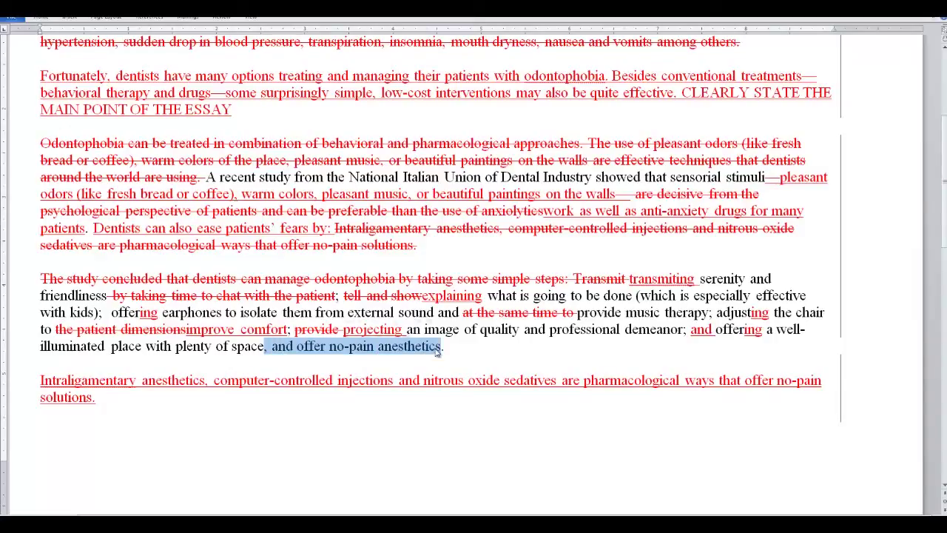
{"action": "key", "text": "Delete"}
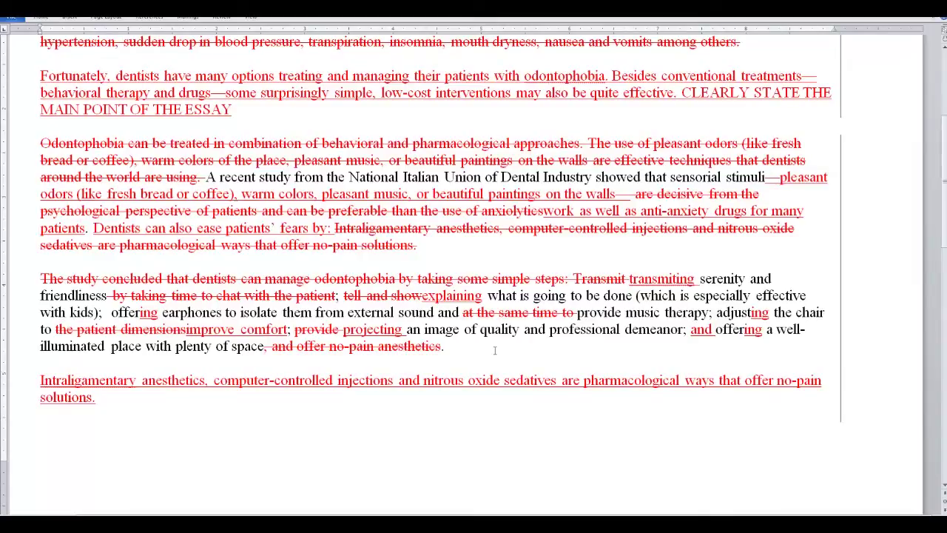
- Copy "Researchers are now focusing" through "on helping odontophobics" from the closing oral hygiene paragraph and delete it there
{"action": "left_click_drag", "start_coordinate": [943, 171], "coordinate": [943, 276]}
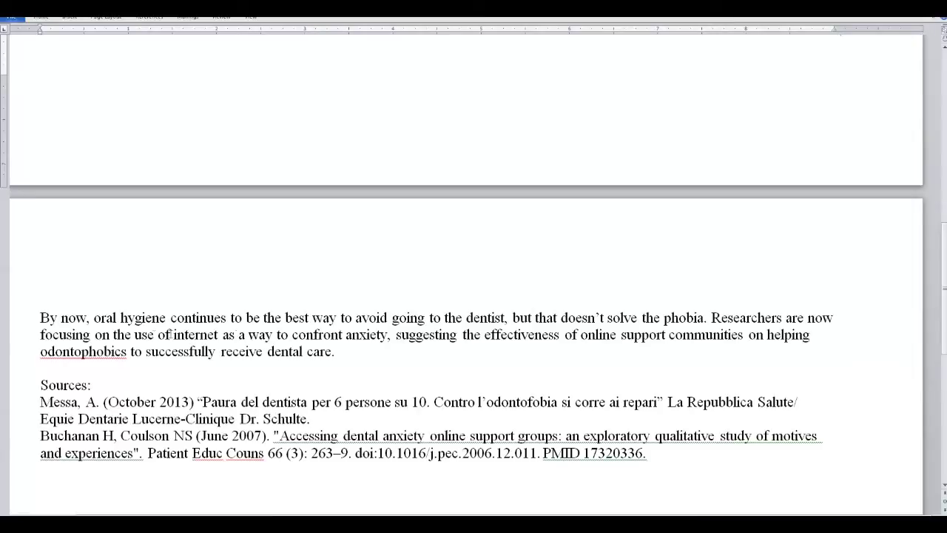
{"action": "left_click", "coordinate": [711, 317]}
{"action": "left_click_drag", "start_coordinate": [711, 317], "coordinate": [131, 351]}
{"action": "key", "text": "ctrl+c"}
{"action": "key", "text": "Delete"}
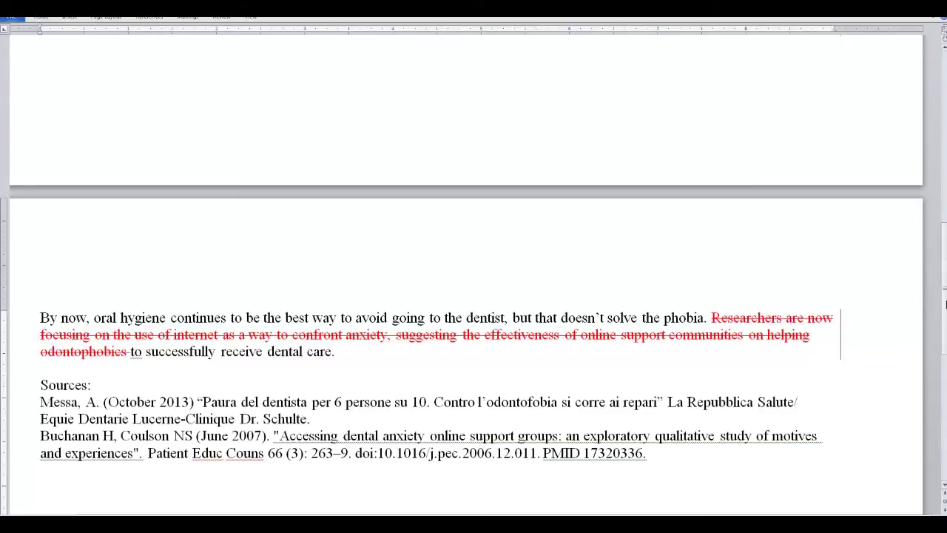
- Paste the copied researchers text as its own paragraph between the dentists' steps and the "Intraligamentary anesthetics" paragraph, with blank lines separating them
{"action": "scroll", "coordinate": [473, 267], "scroll_direction": "up", "scroll_amount": 10}
{"action": "left_click", "coordinate": [546, 261]}
{"action": "key", "text": "Return"}
{"action": "key", "text": "ctrl+v"}
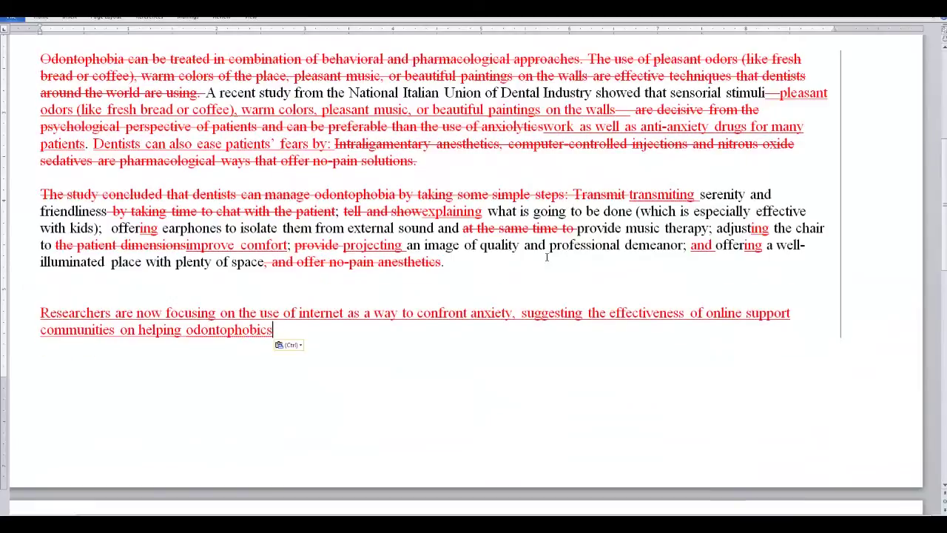
{"action": "key", "text": "ctrl+Up"}
{"action": "key", "text": "BackSpace"}
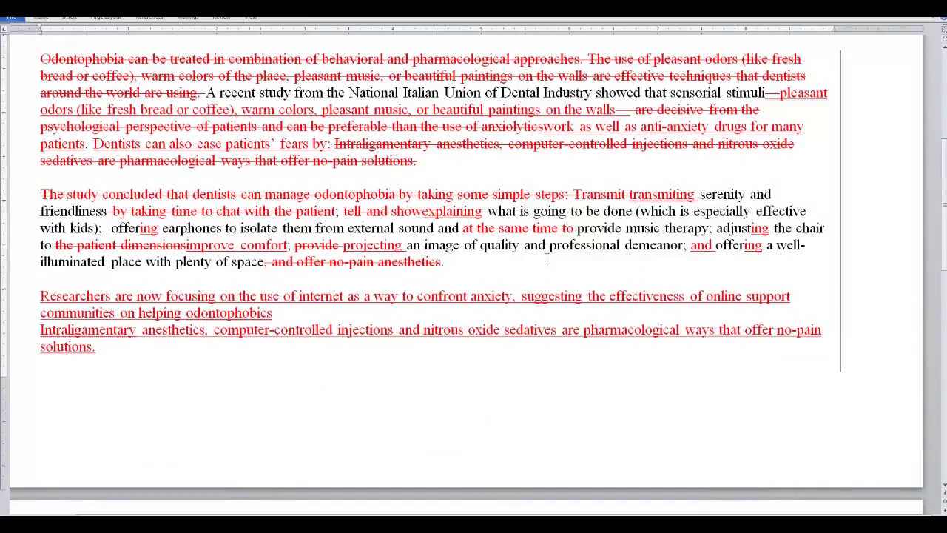
{"action": "left_click", "coordinate": [329, 315]}
{"action": "key", "text": "ctrl+Return"}
{"action": "scroll", "coordinate": [111, 239], "scroll_direction": "down", "scroll_amount": 3}
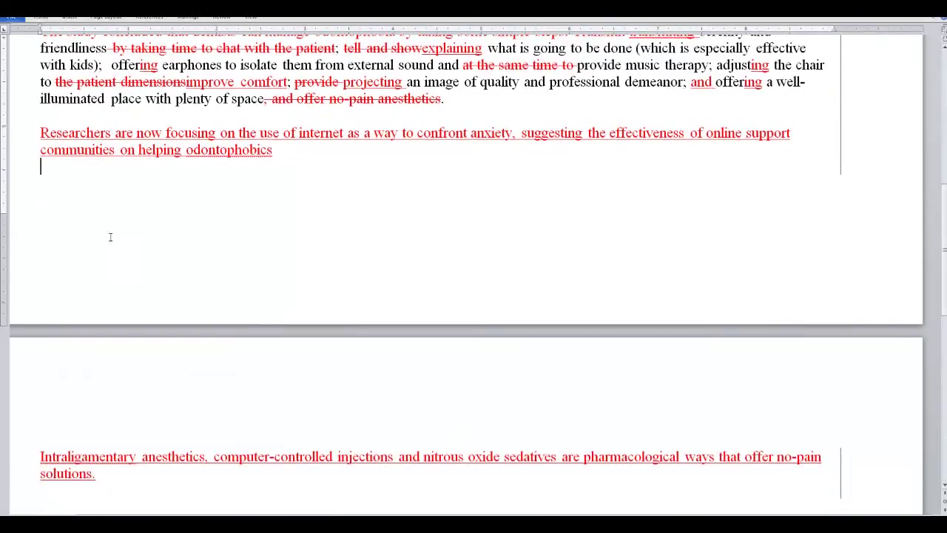
- Replace "now focusing" with "also studying" and "on the use of internet as a way to confront anxiety" with "internet-based treatments."
{"action": "left_click_drag", "start_coordinate": [139, 133], "coordinate": [198, 135]}
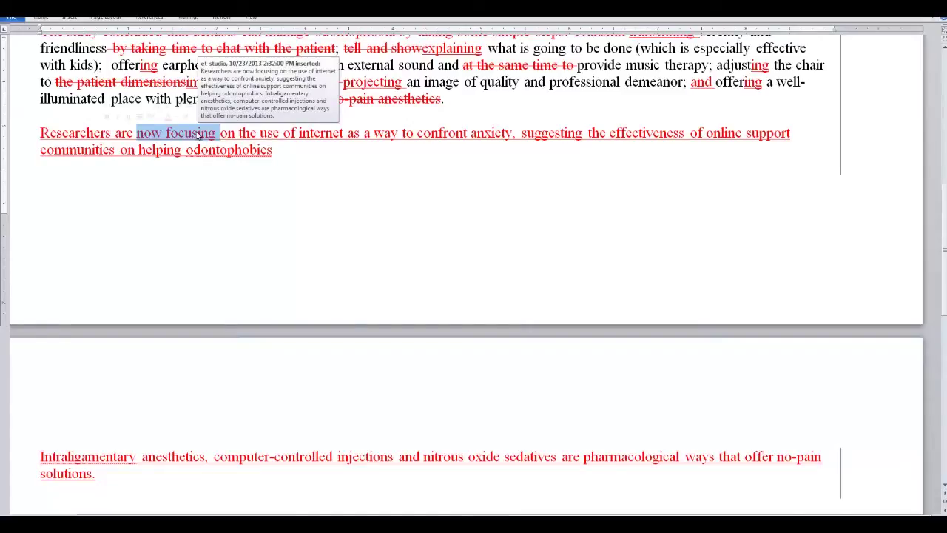
{"action": "type", "text": "also studying"}
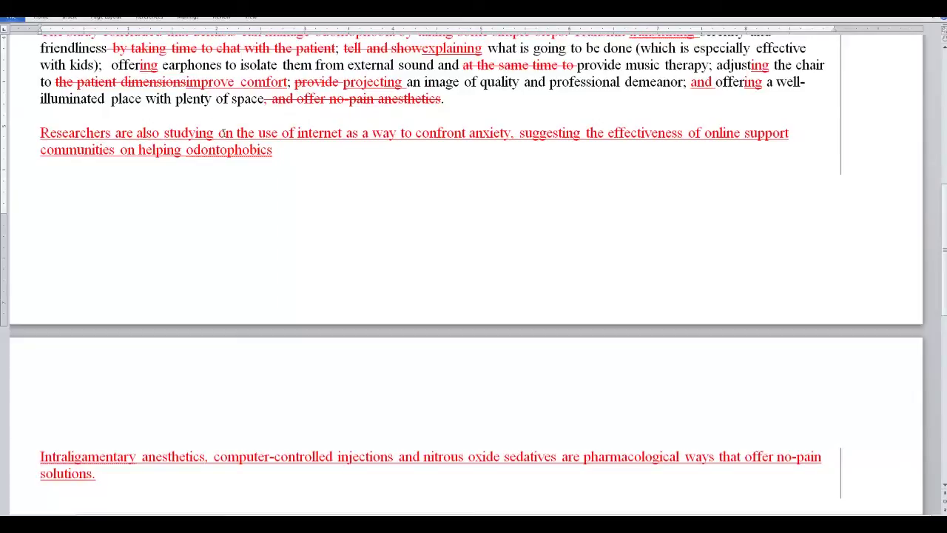
{"action": "left_click_drag", "start_coordinate": [218, 133], "coordinate": [511, 133]}
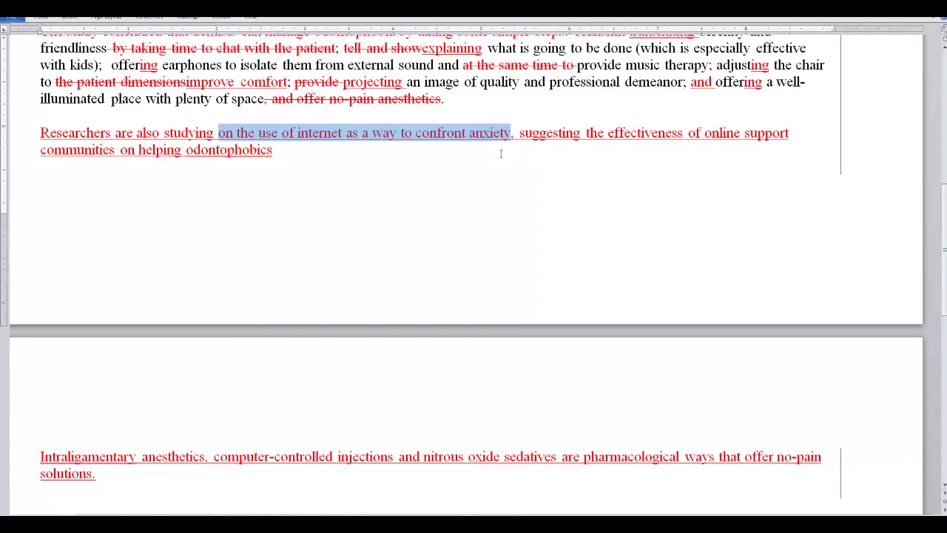
{"action": "type", "text": "internet-baed"}
{"action": "key", "text": "BackSpace"}
{"action": "key", "text": "BackSpace"}
{"action": "type", "text": "sed treatments."}
{"action": "key", "text": "Delete"}
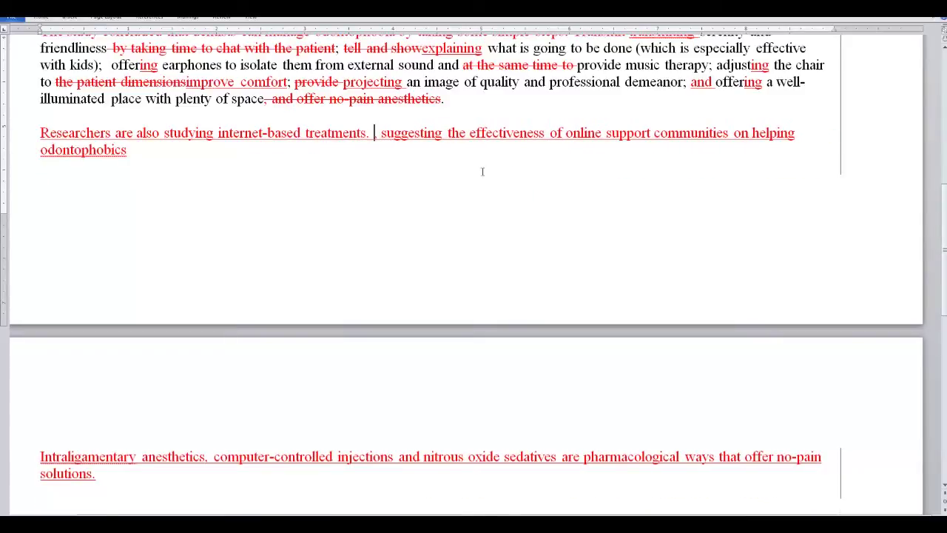
- Delete ", suggesting the effectiveness of" so the sentence starts with "Online support communities", and replace "on helping" with "may help"
{"action": "left_click_drag", "start_coordinate": [373, 133], "coordinate": [537, 135]}
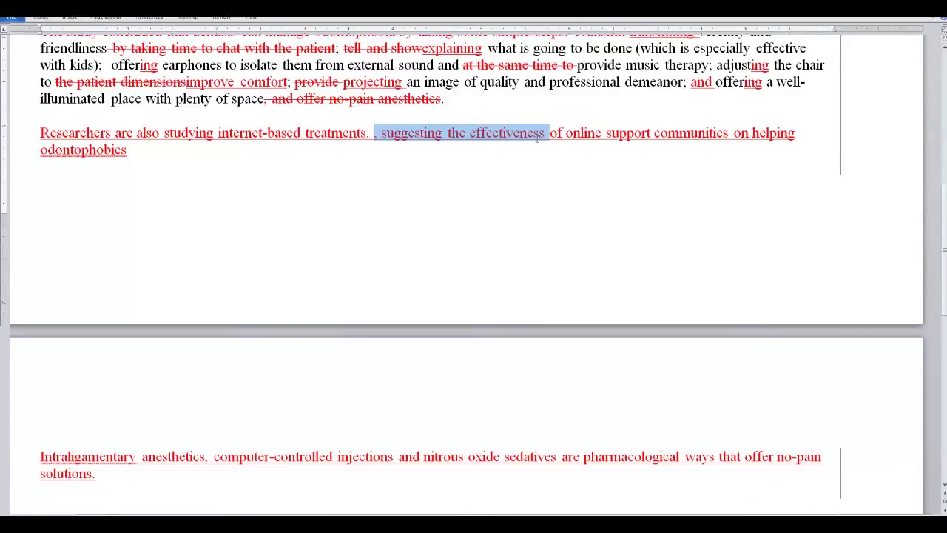
{"action": "left_click_drag", "start_coordinate": [537, 139], "coordinate": [568, 136]}
{"action": "type", "text": "O"}
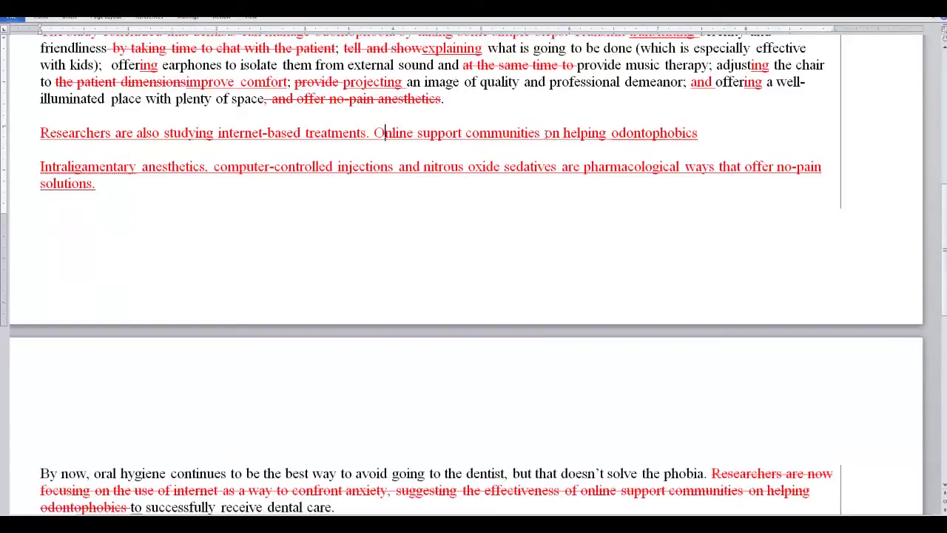
{"action": "left_click_drag", "start_coordinate": [548, 134], "coordinate": [584, 134]}
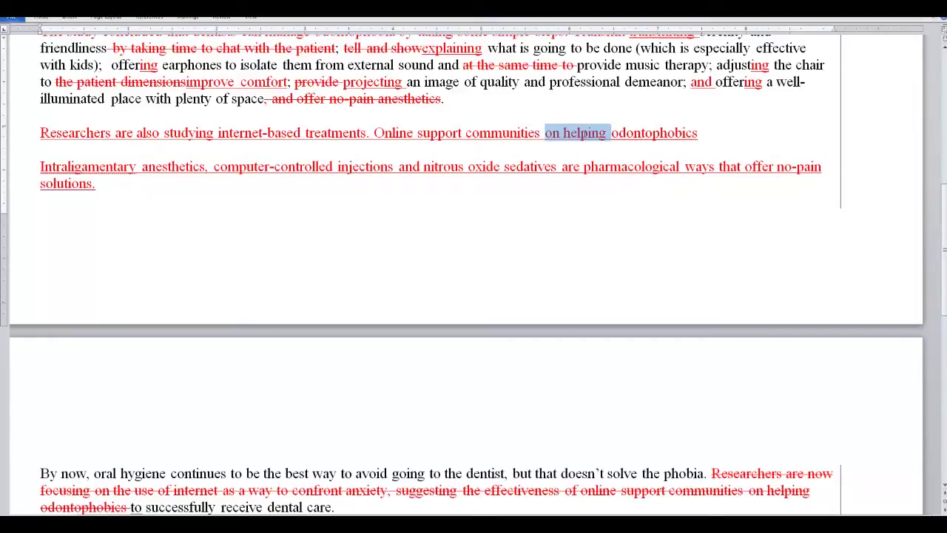
{"action": "type", "text": "may help"}
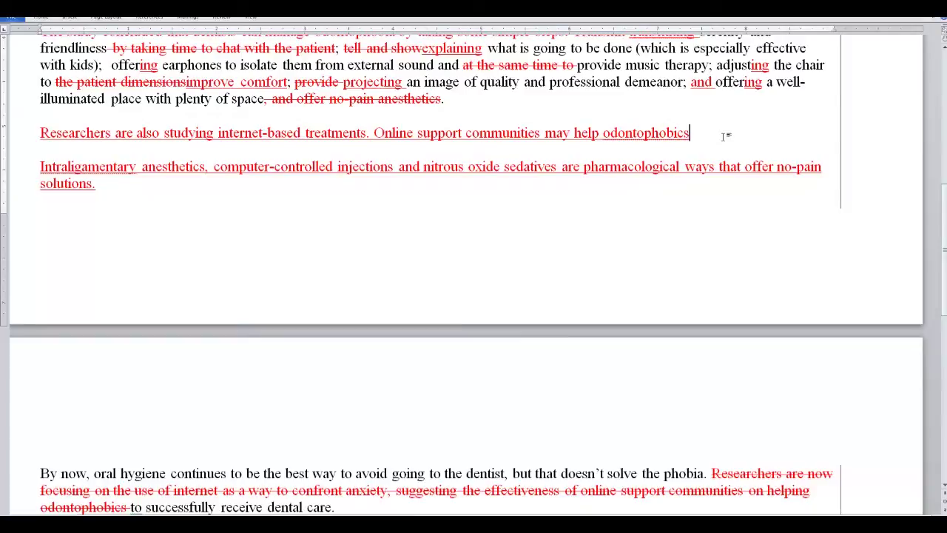
- End the sentence after "odontophobics" with a period and add the note "MORE DETAILS ABOUT THESE STUDIES"
{"action": "type", "text": ". MORE "}
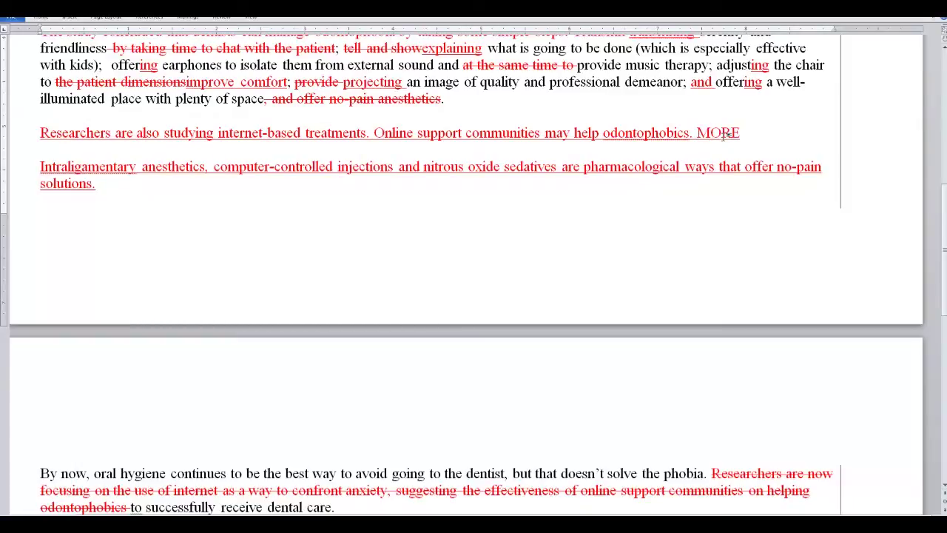
{"action": "type", "text": "DETAILS ABOUT"}
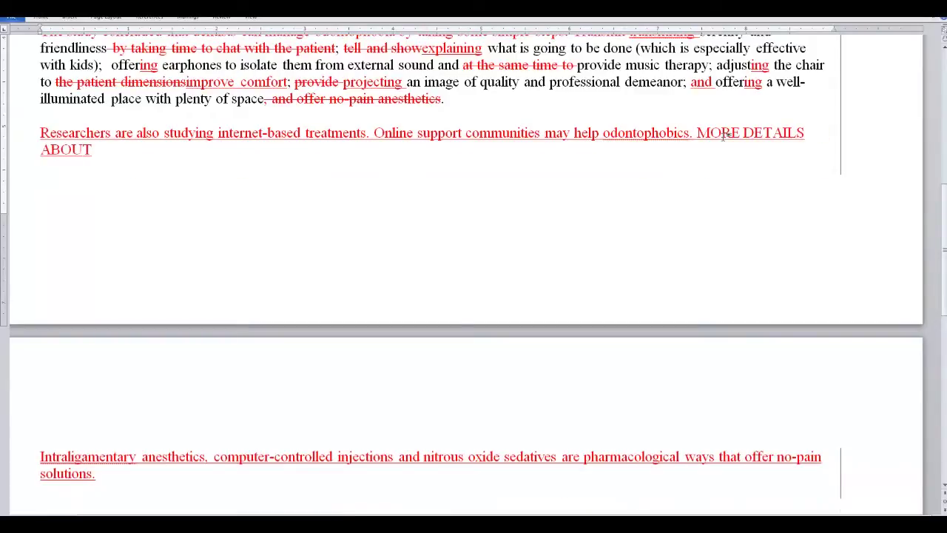
{"action": "type", "text": " THESE STDUIE"}
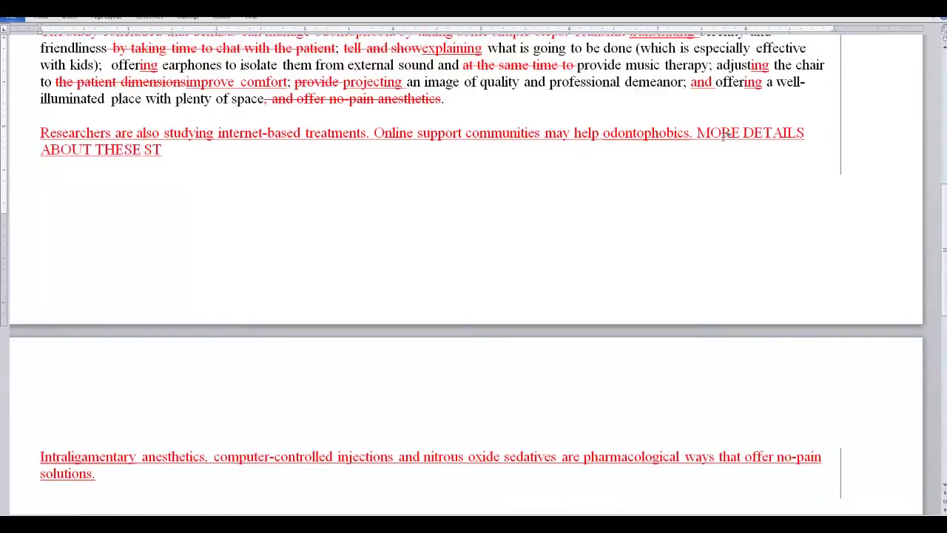
{"action": "key", "text": "BackSpace"}
{"action": "key", "text": "BackSpace"}
{"action": "key", "text": "BackSpace"}
{"action": "key", "text": "BackSpace"}
{"action": "type", "text": "UDIES"}
- Insert "Some patients will still require drugs to manage anxiety or pain." at the start of the "Intraligamentary anesthetics" paragraph
{"action": "left_click_drag", "start_coordinate": [943, 202], "coordinate": [943, 301]}
{"action": "left_click", "coordinate": [40, 115]}
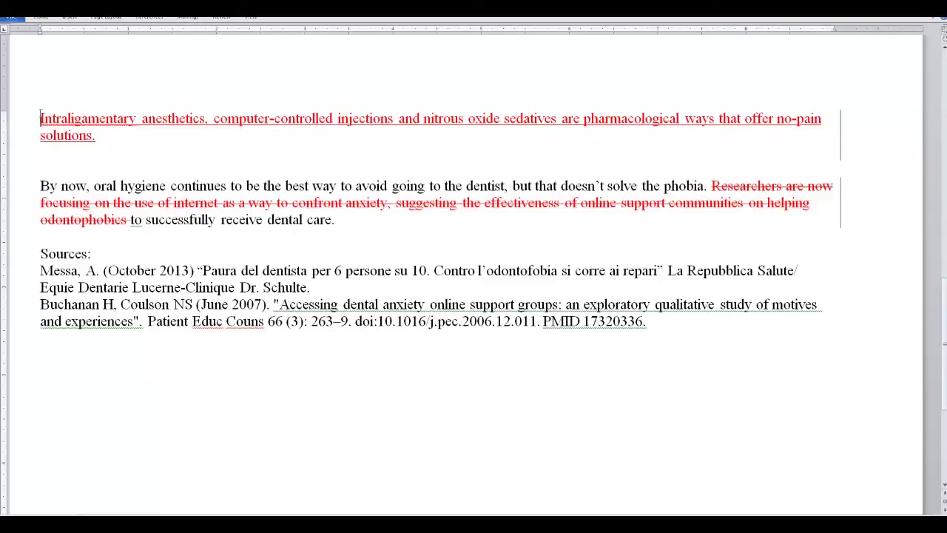
{"action": "type", "text": "Some "}
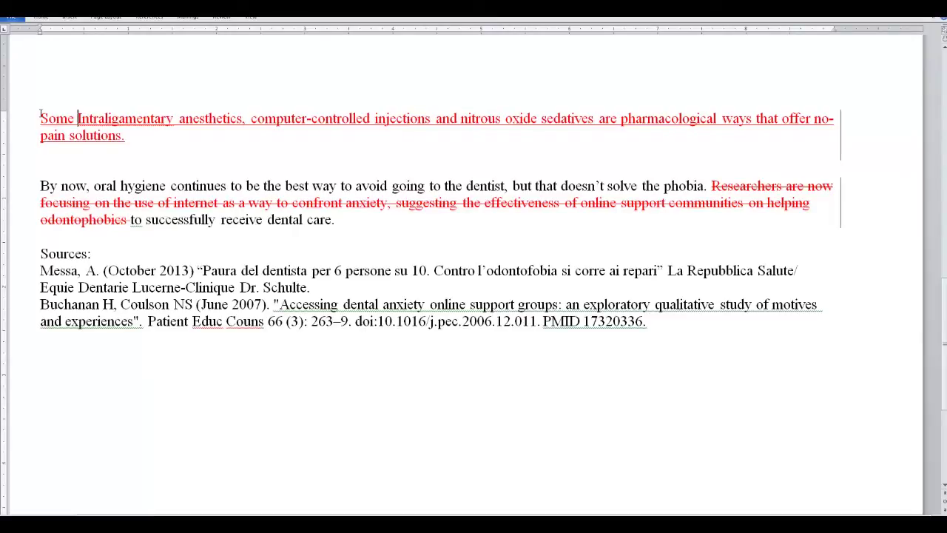
{"action": "type", "text": "patinet"}
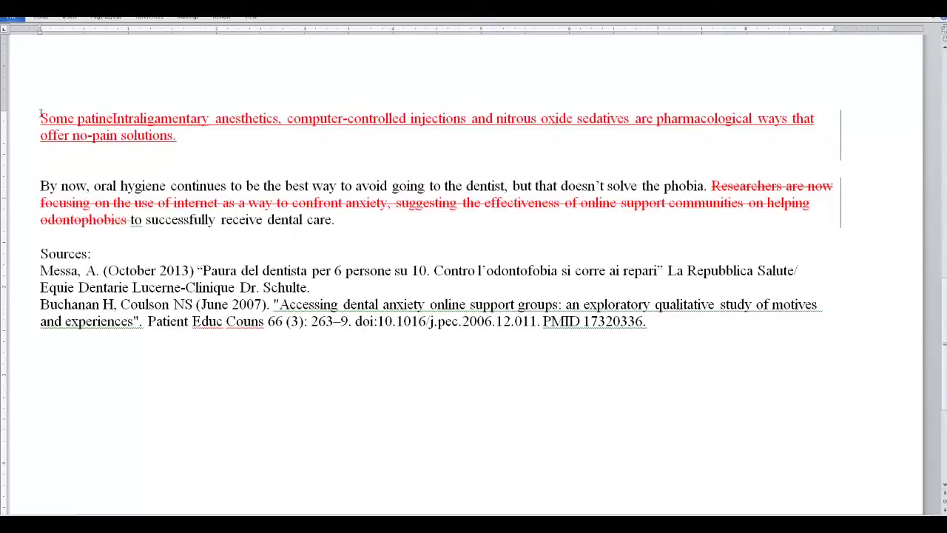
{"action": "key", "text": "BackSpace"}
{"action": "key", "text": "BackSpace"}
{"action": "key", "text": "BackSpace"}
{"action": "type", "text": "ents "}
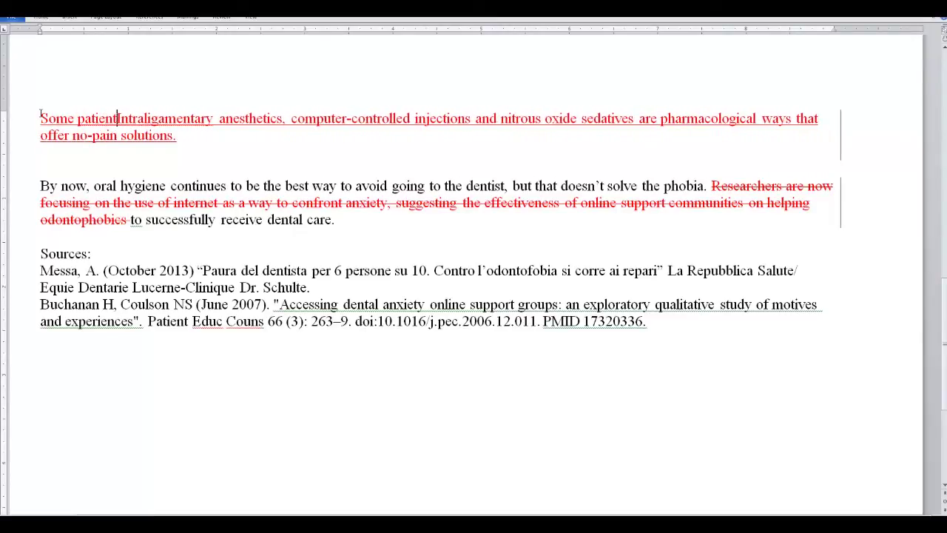
{"action": "type", "text": "will"}
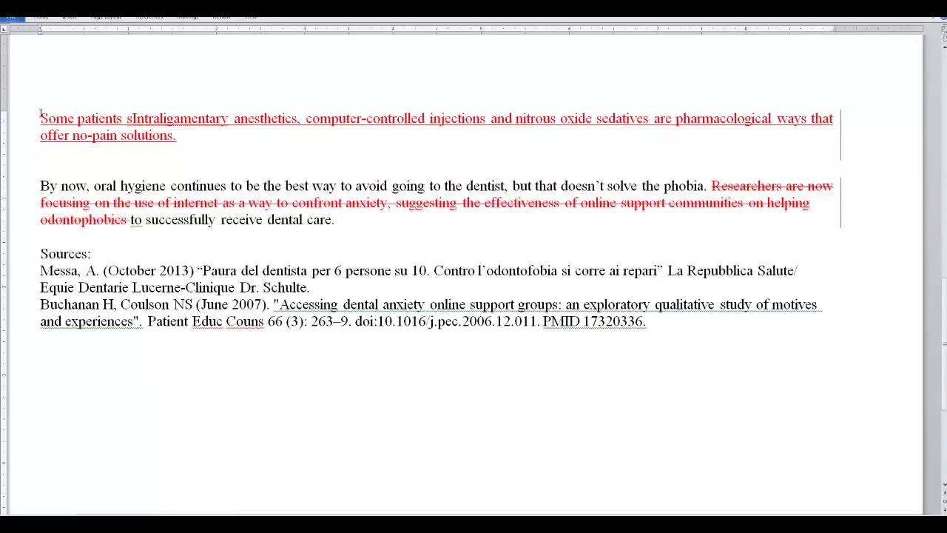
{"action": "type", "text": " still require "}
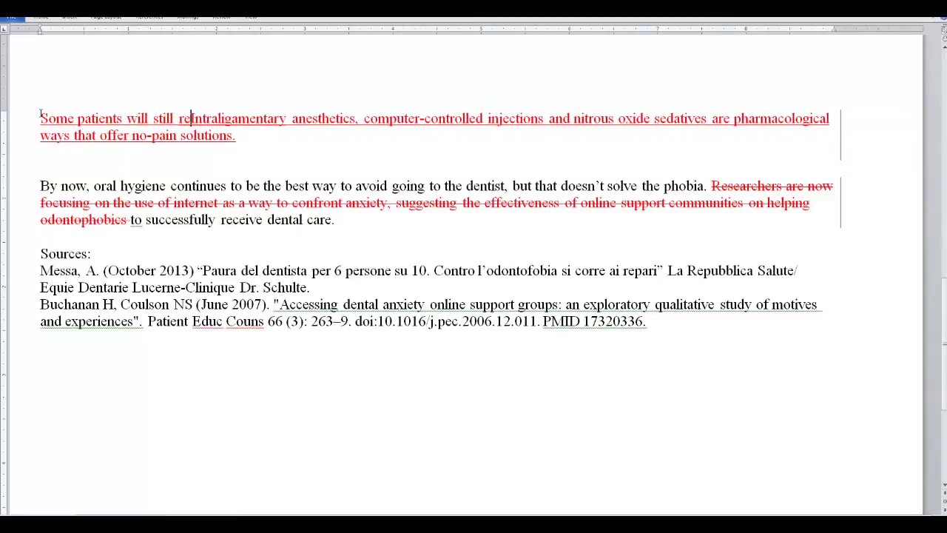
{"action": "type", "text": "drugs or"}
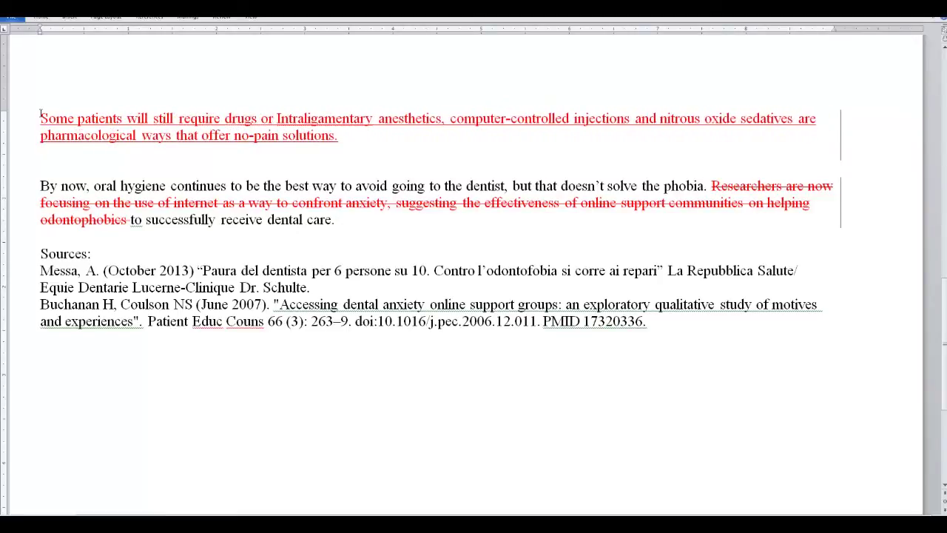
{"action": "key", "text": "BackSpace"}
{"action": "key", "text": "BackSpace"}
{"action": "key", "text": "BackSpace"}
{"action": "type", "text": "to manag"}
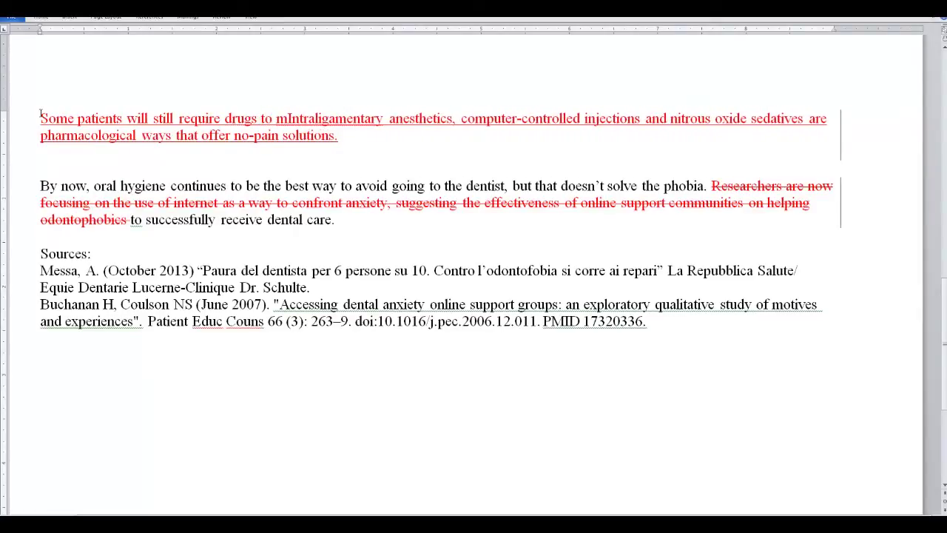
{"action": "type", "text": "e anxiety or pain."}
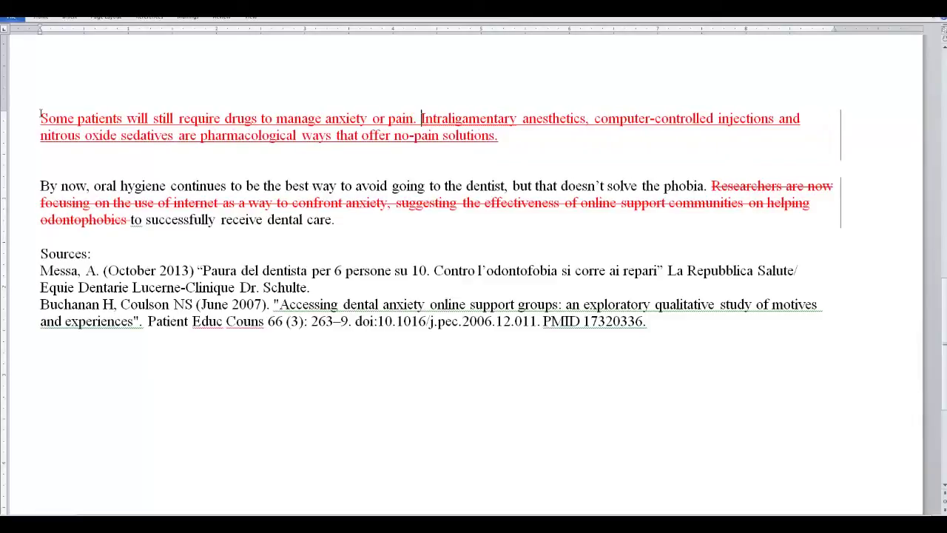
- Insert the lead-in "Pharmalogical options include:" before "Intraligamentary anesthetics"
{"action": "type", "text": "harma"}
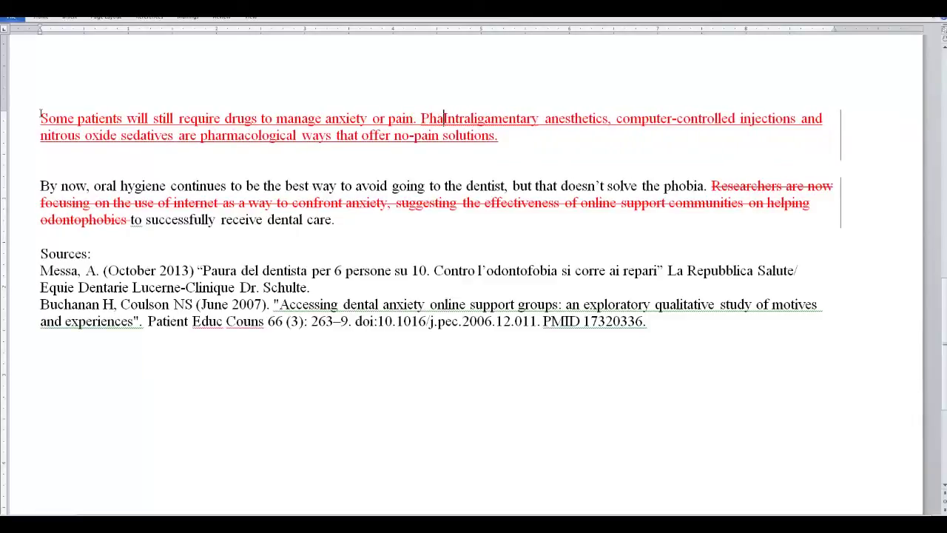
{"action": "type", "text": "logical option"}
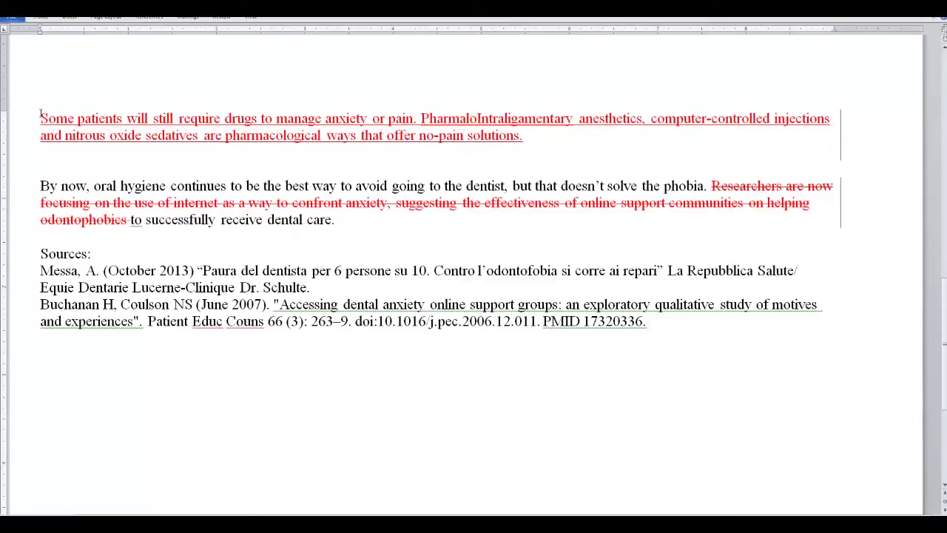
{"action": "type", "text": "s"}
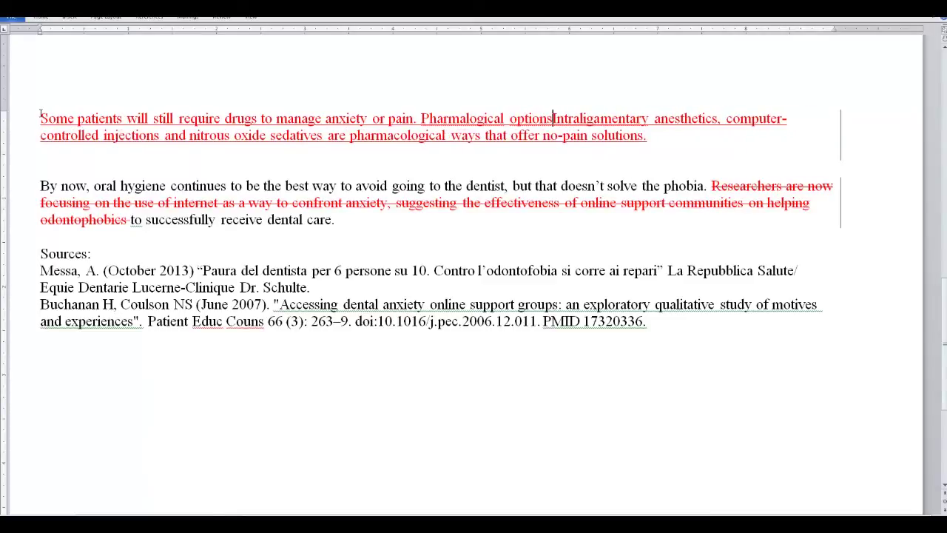
{"action": "type", "text": ":"}
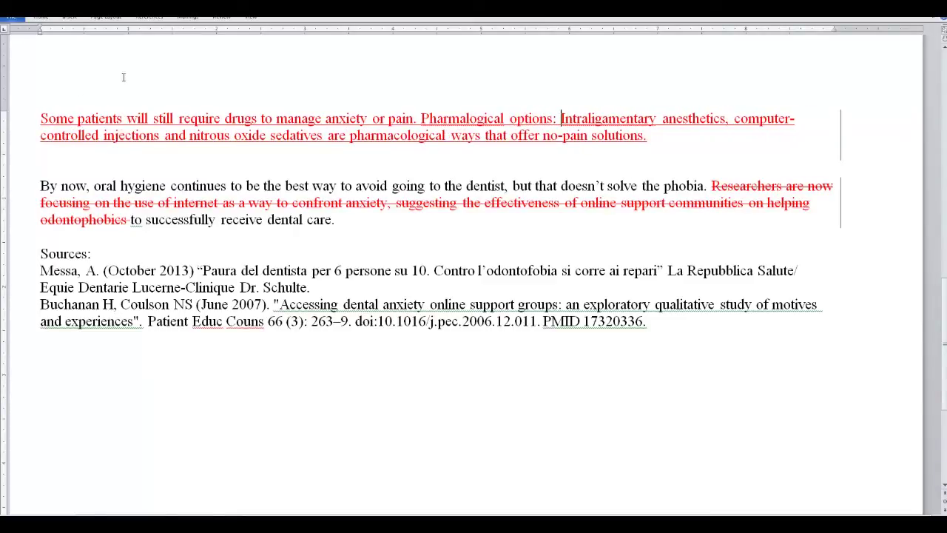
{"action": "type", "text": "include"}
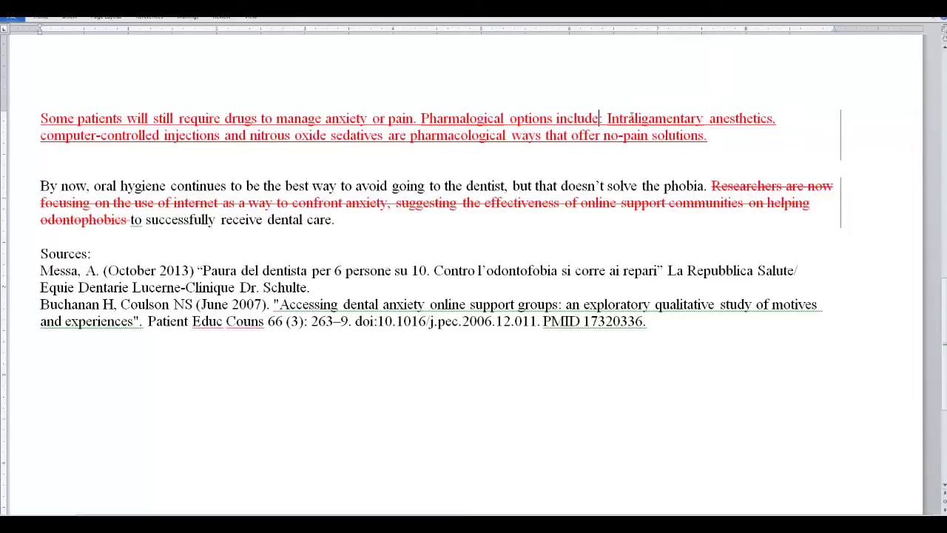
- Delete "Intraligamentary" and change "anesthetics" to "anesthetic injections" in the list of drug options
{"action": "left_click_drag", "start_coordinate": [606, 118], "coordinate": [706, 119]}
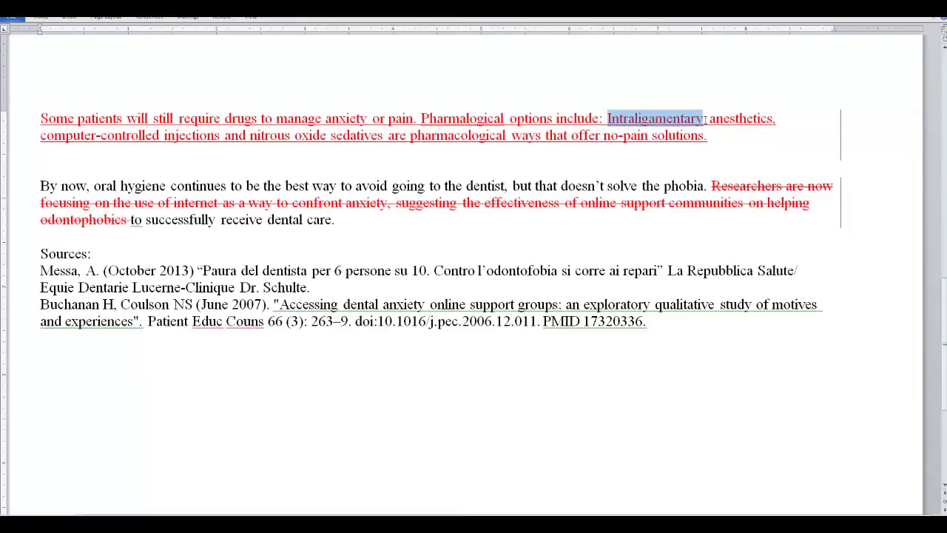
{"action": "key", "text": "Delete"}
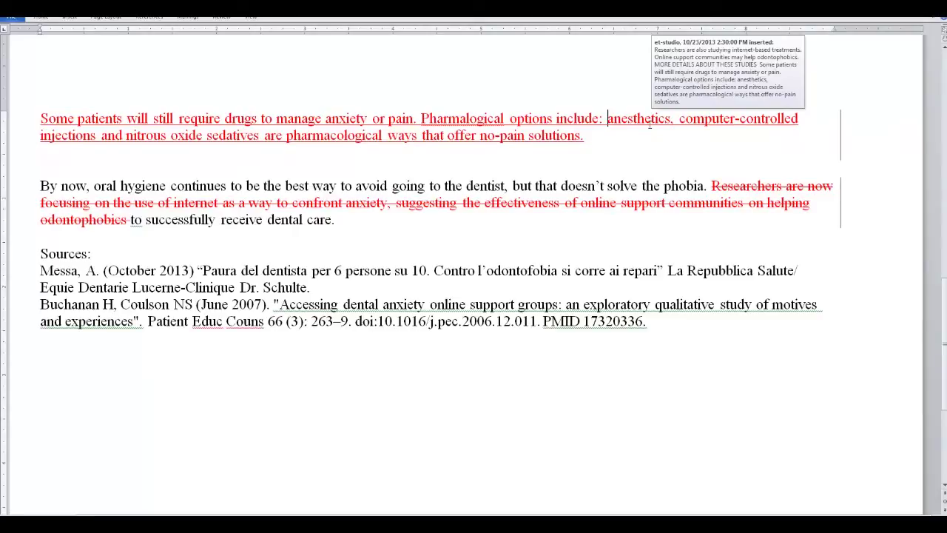
{"action": "left_click", "coordinate": [669, 120]}
{"action": "type", "text": "injections"}
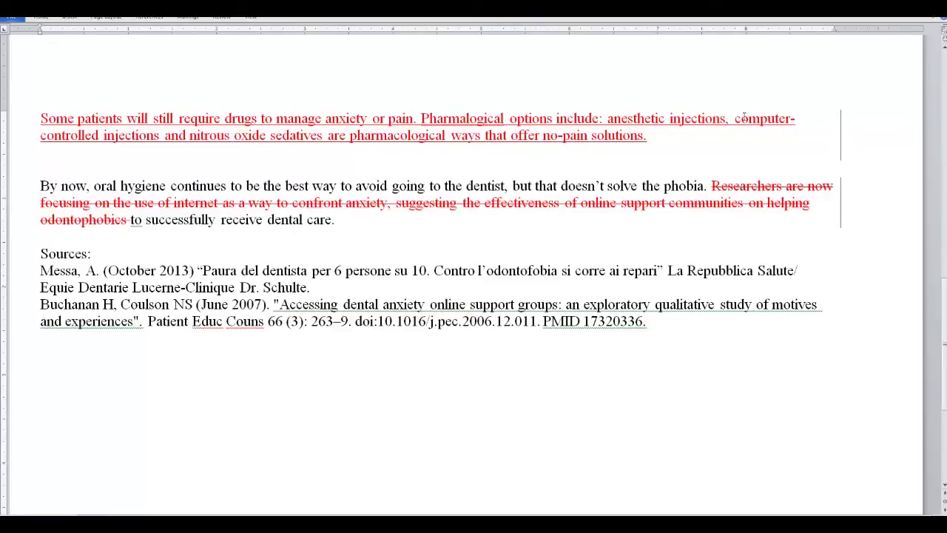
- Replace "computer-controlled injections and" with "sedation with" before "nitrous oxide" in the list of drug options
{"action": "left_click_drag", "start_coordinate": [735, 118], "coordinate": [188, 136]}
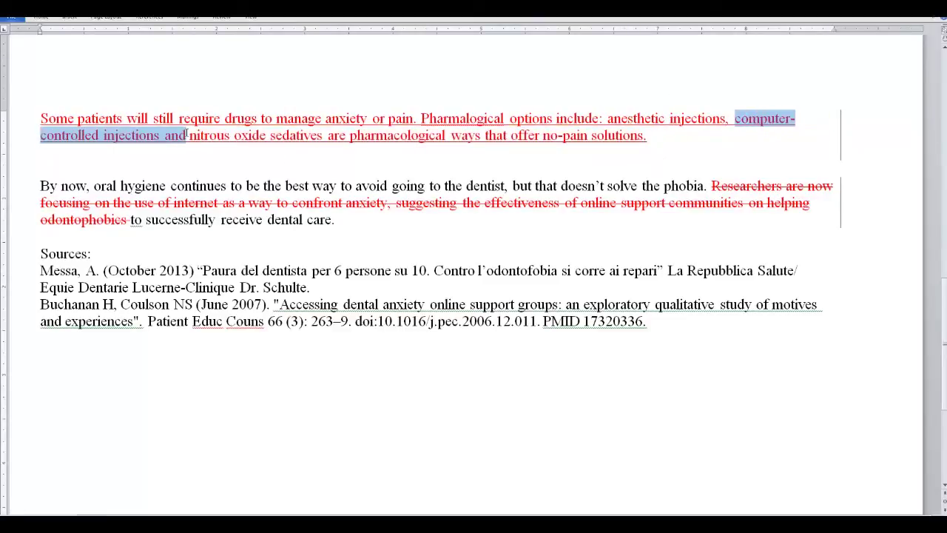
{"action": "key", "text": "Delete"}
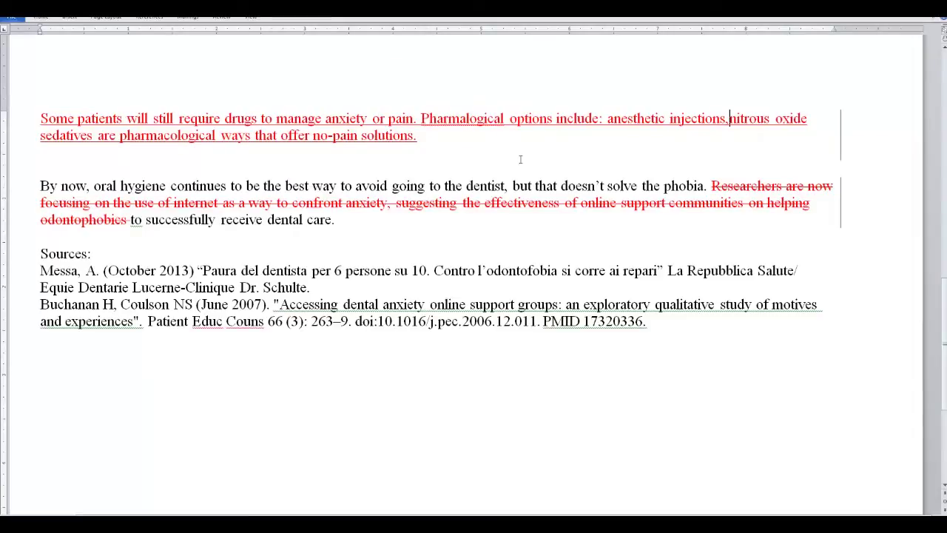
{"action": "type", "text": "sedatio"}
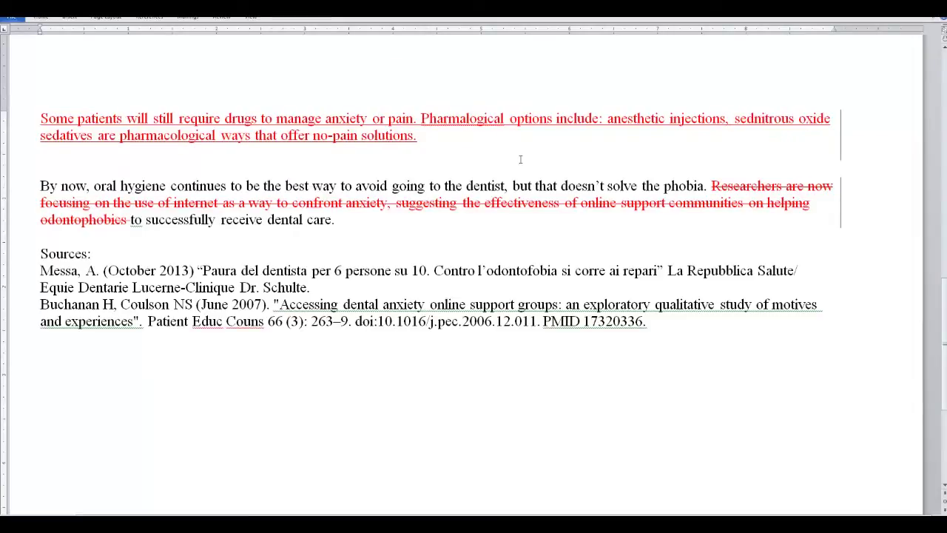
{"action": "type", "text": "n with"}
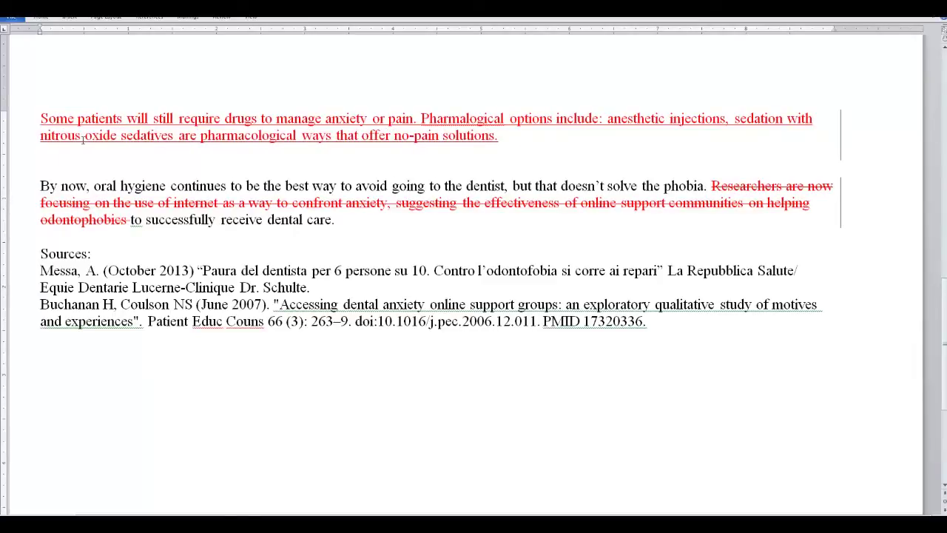
- Insert ", anti-anxiety drugs, and general anesthesia." after "nitrous oxide" to complete the list of drug options
{"action": "left_click", "coordinate": [118, 137]}
{"action": "type", "text": ", an"}
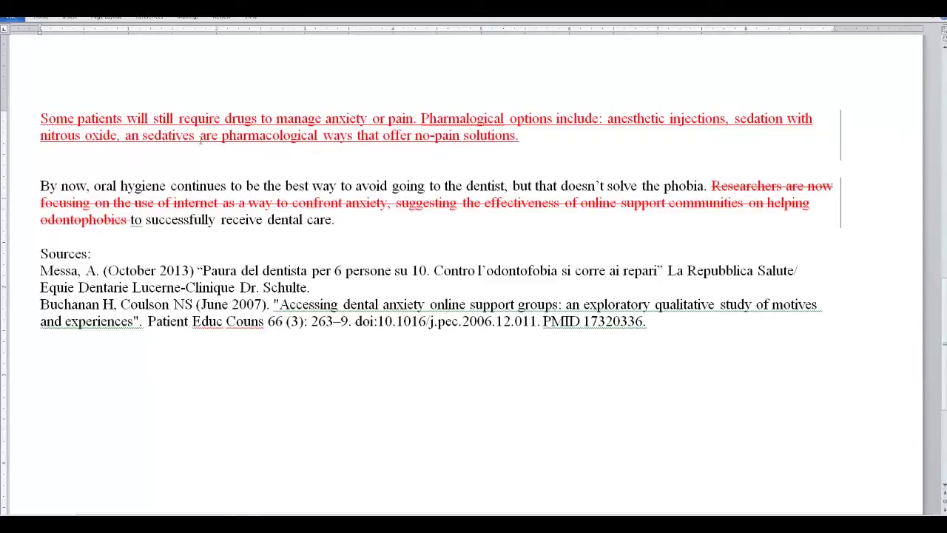
{"action": "type", "text": "xiety"}
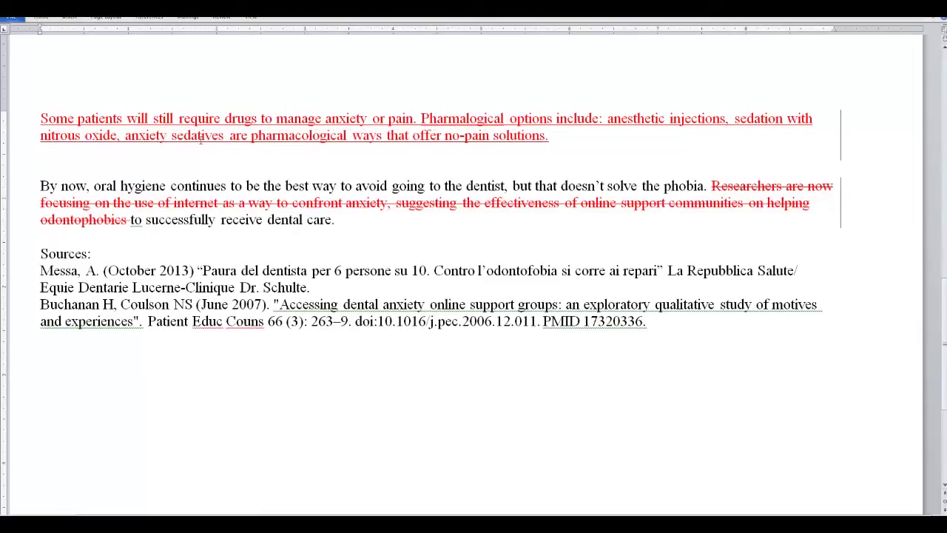
{"action": "key", "text": "BackSpace"}
{"action": "key", "text": "BackSpace"}
{"action": "key", "text": "BackSpace"}
{"action": "key", "text": "BackSpace"}
{"action": "key", "text": "BackSpace"}
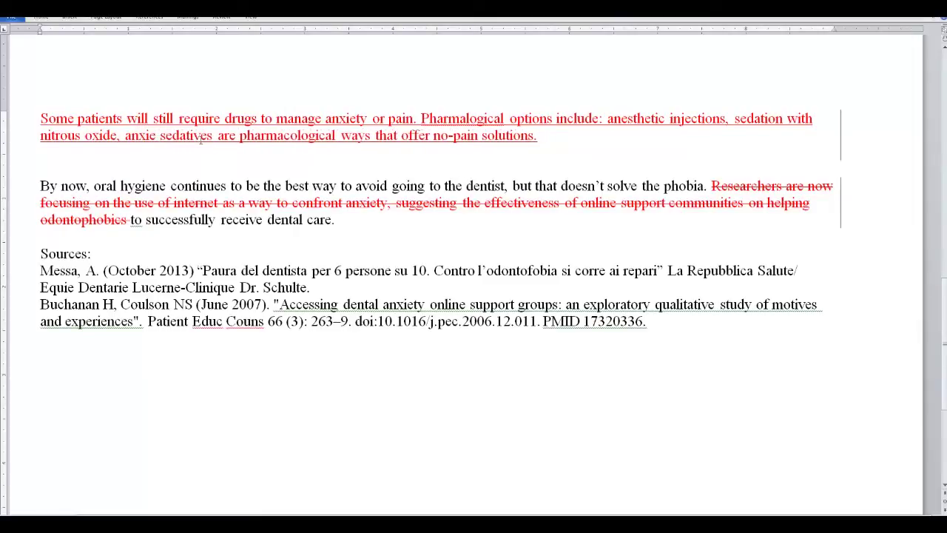
{"action": "type", "text": "ti-anxiety "}
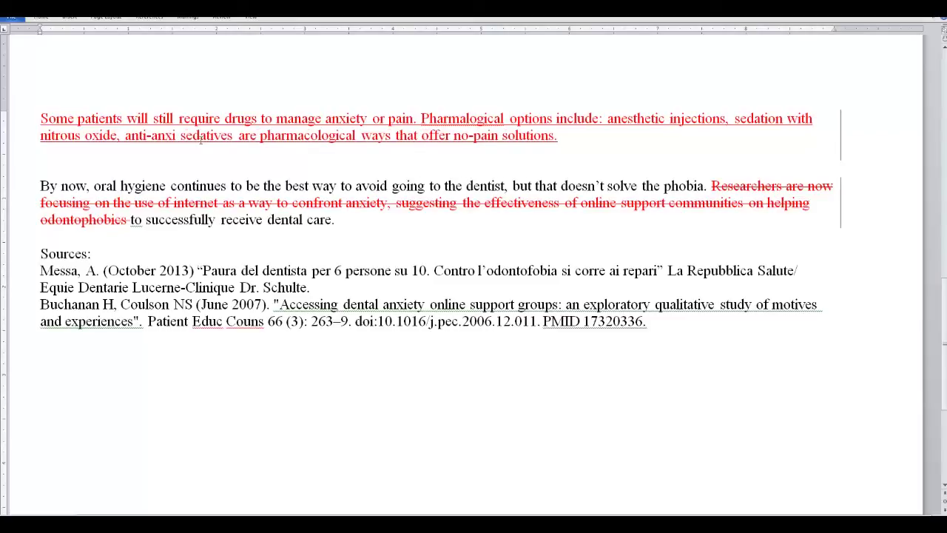
{"action": "type", "text": "drugs, "}
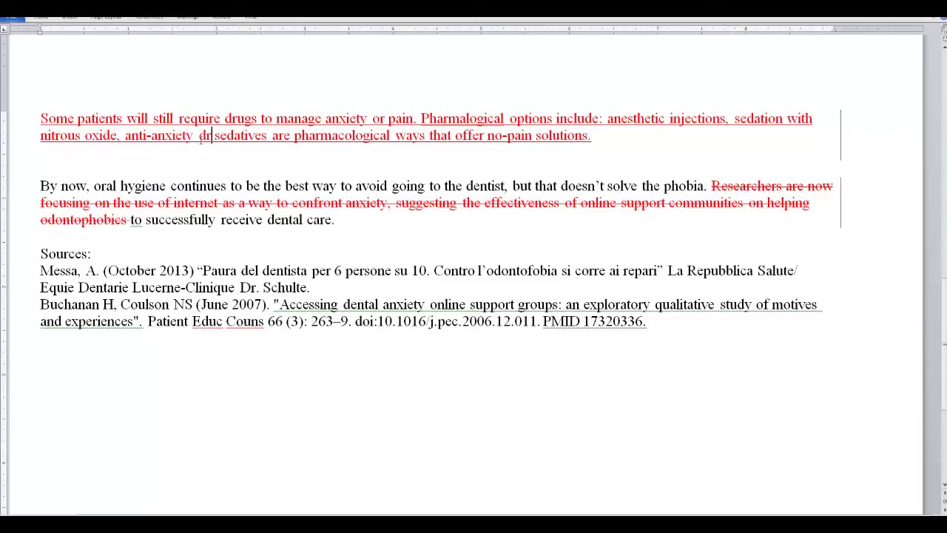
{"action": "type", "text": "and general anesthesia."}
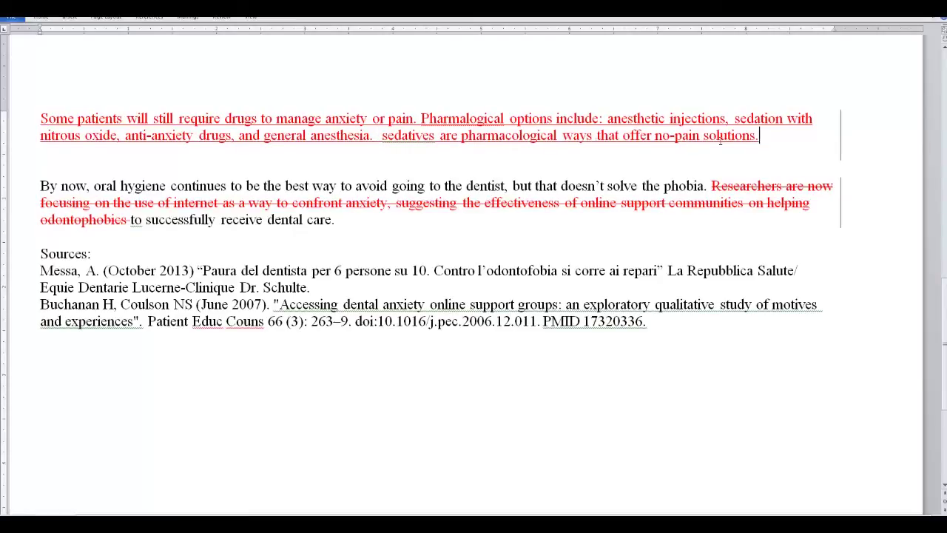
- Delete the leftover text "sedatives are pharmacological ways that offer no-pain solutions." after the list of drug options
{"action": "left_click_drag", "start_coordinate": [760, 136], "coordinate": [382, 137]}
{"action": "key", "text": "Delete"}
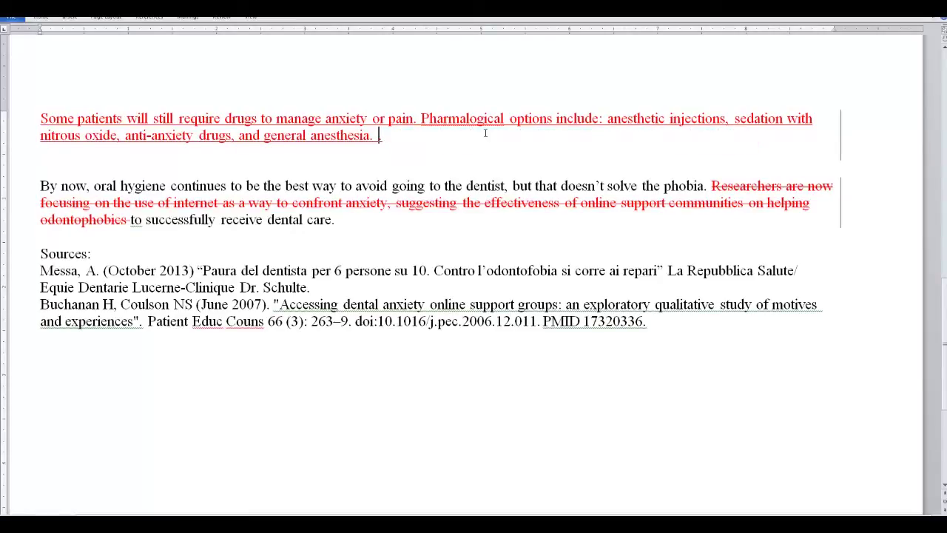
{"action": "key", "text": "ctrl+Return"}
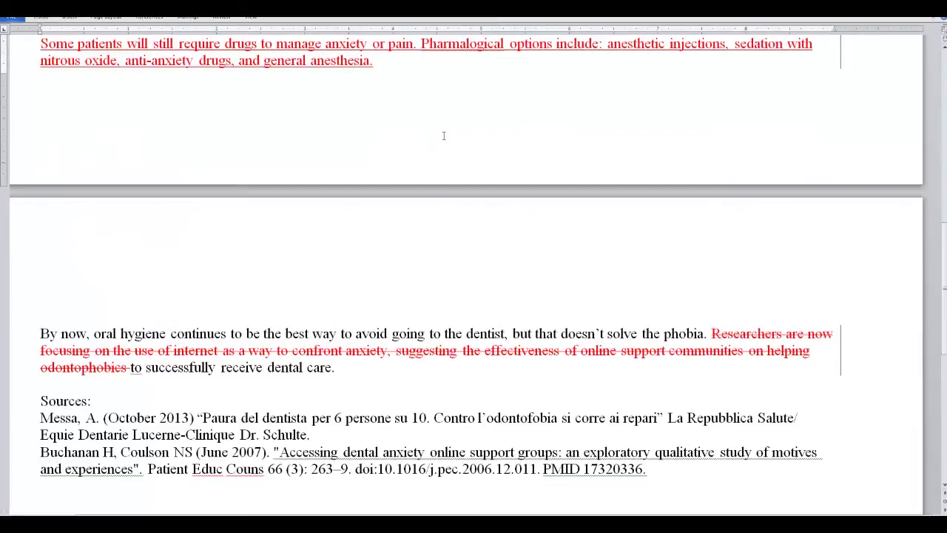
- Add the note "MORE DETAILS ABOUT THE RISKS AND BENEFITS OF DRUGS" at the end of the drug options paragraph
{"action": "scroll", "coordinate": [945, 255], "scroll_direction": "up", "scroll_amount": 4}
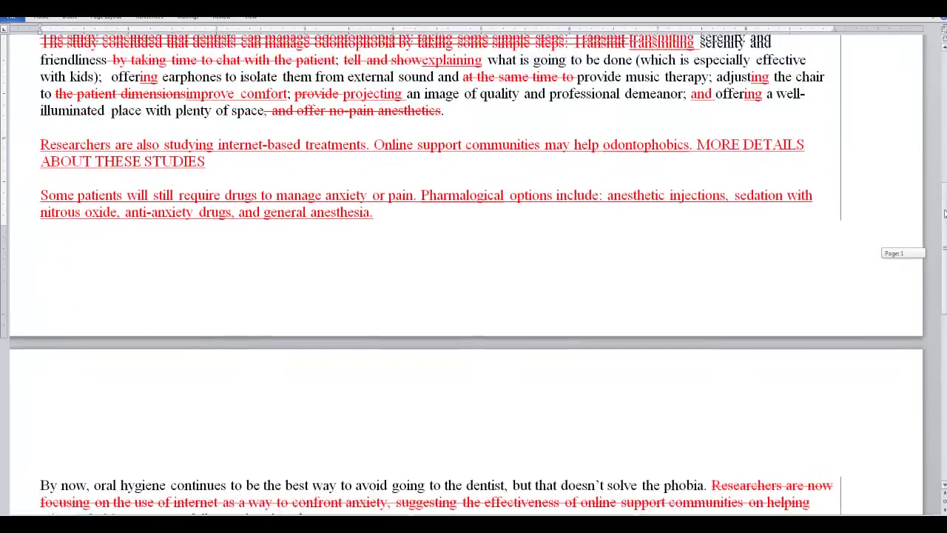
{"action": "type", "text": "MORE"}
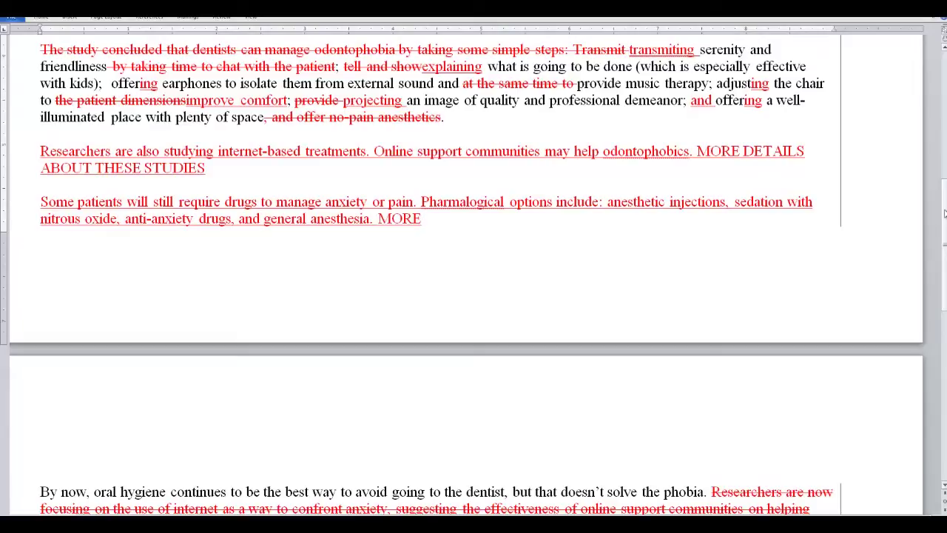
{"action": "type", "text": " DETAILS"}
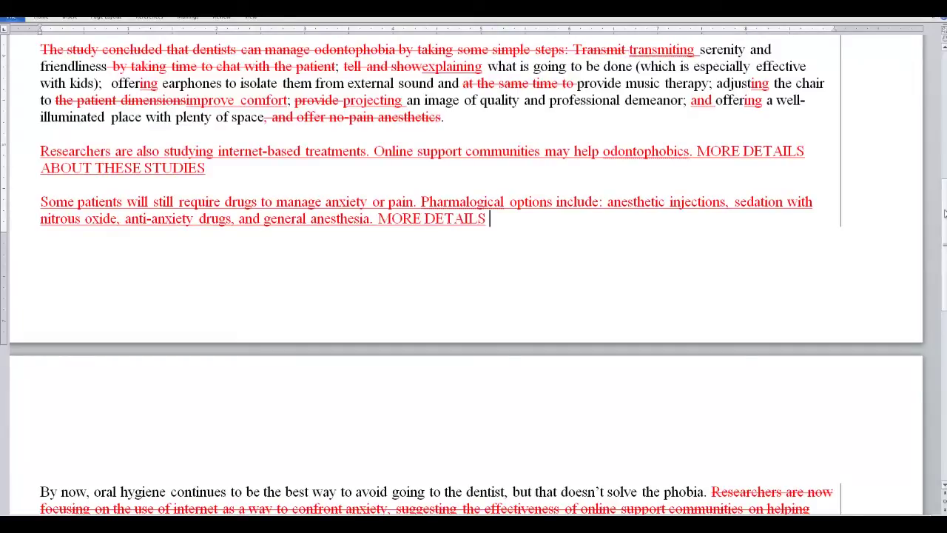
{"action": "type", "text": " ABOUT THE RISKS BENE"}
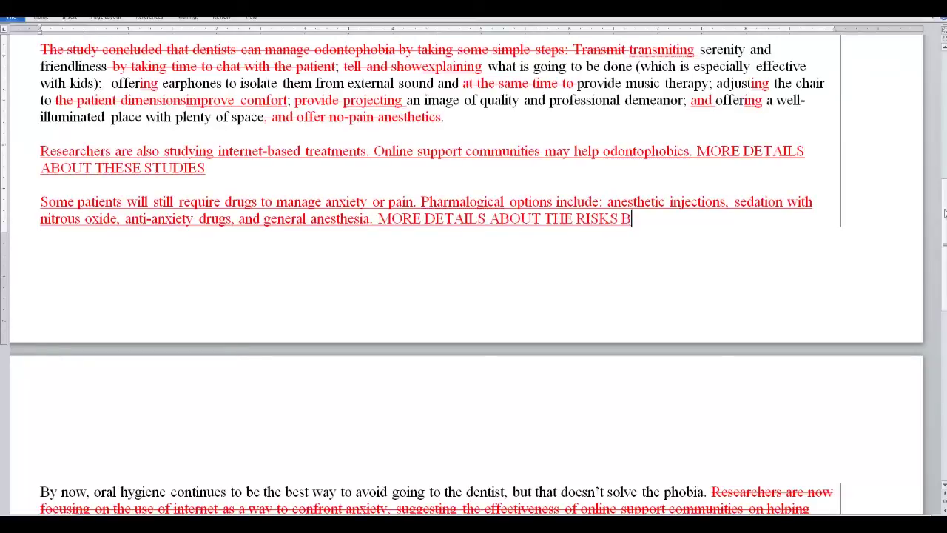
{"action": "key", "text": "BackSpace"}
{"action": "key", "text": "BackSpace"}
{"action": "key", "text": "BackSpace"}
{"action": "key", "text": "BackSpace"}
{"action": "type", "text": "AND BENEFITS OF "}
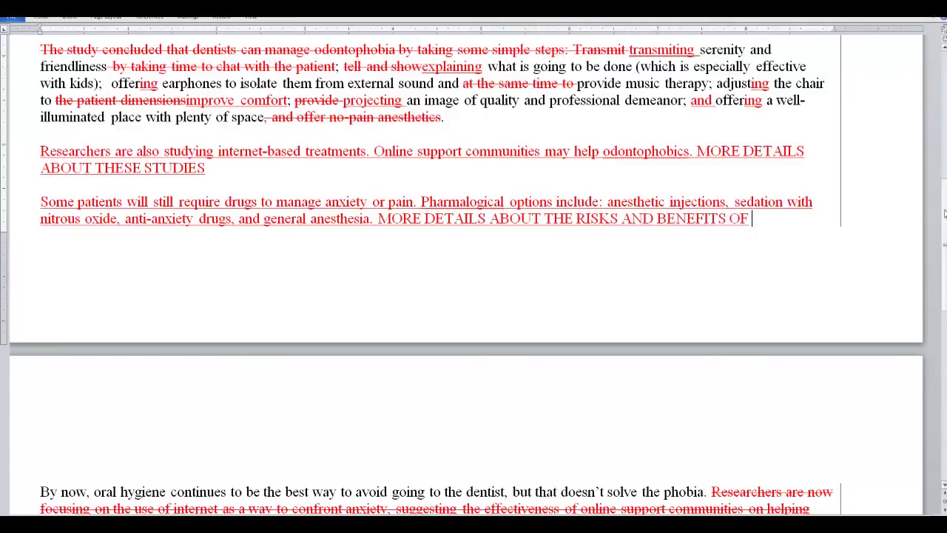
{"action": "type", "text": "DRUGS"}
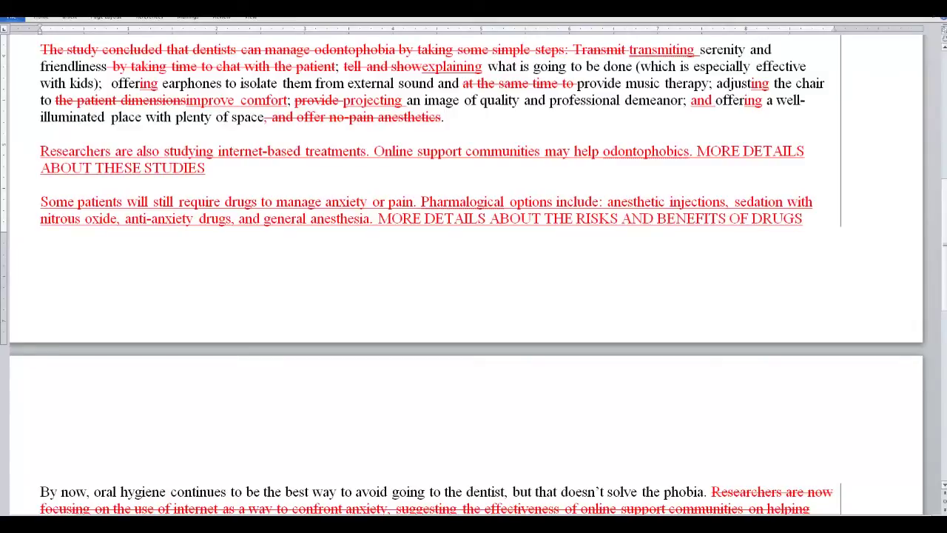
- Replace "By now," with "Good" at the start of the oral hygiene paragraph
{"action": "left_click_drag", "start_coordinate": [944, 244], "coordinate": [944, 305]}
{"action": "left_click", "coordinate": [416, 182]}
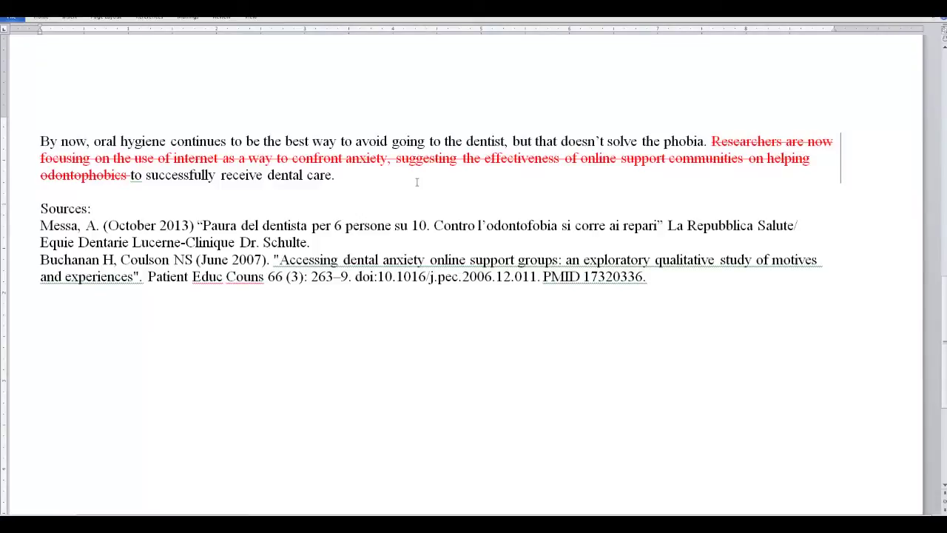
{"action": "left_click_drag", "start_coordinate": [41, 141], "coordinate": [93, 140]}
{"action": "left_click", "coordinate": [91, 141]}
{"action": "type", "text": "Good"}
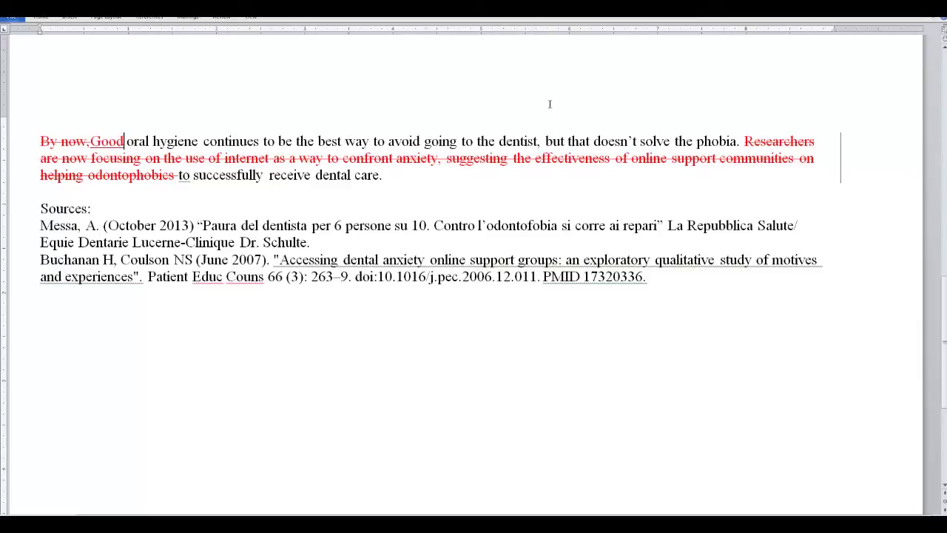
- Insert "Dentists should consider the wide range of options for helping patients with odontophobia" after "doesn't solve the phobia." in the oral hygiene paragraph
{"action": "left_click", "coordinate": [742, 141]}
{"action": "type", "text": "Dentists"}
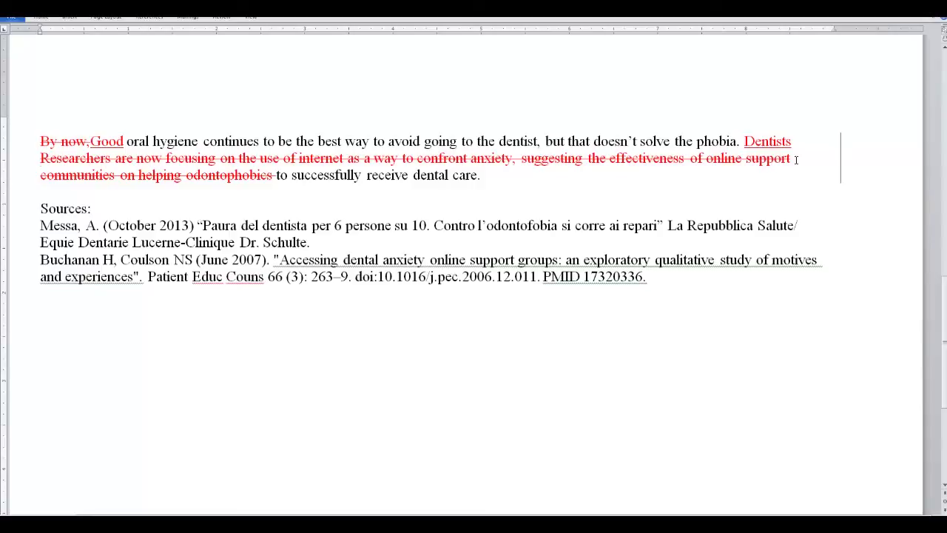
{"action": "type", "text": "should "}
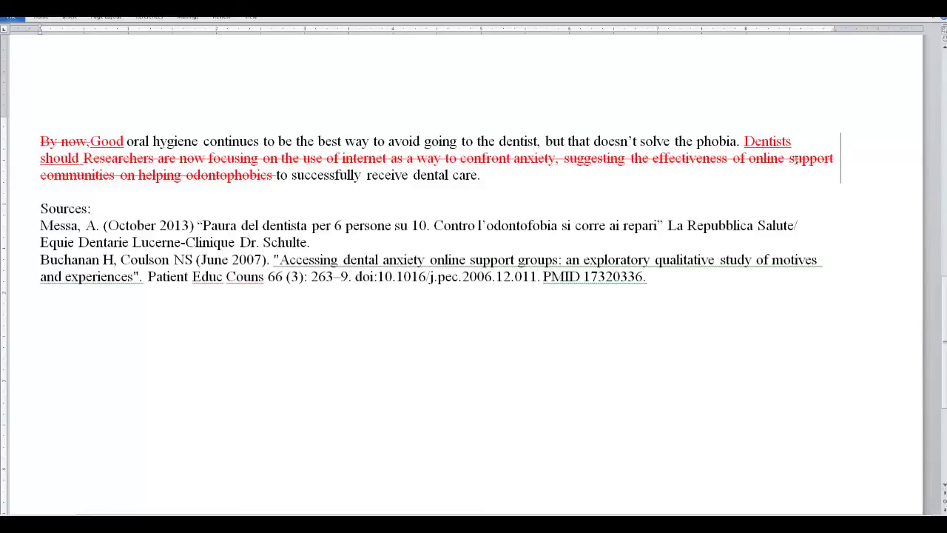
{"action": "type", "text": "consider the w"}
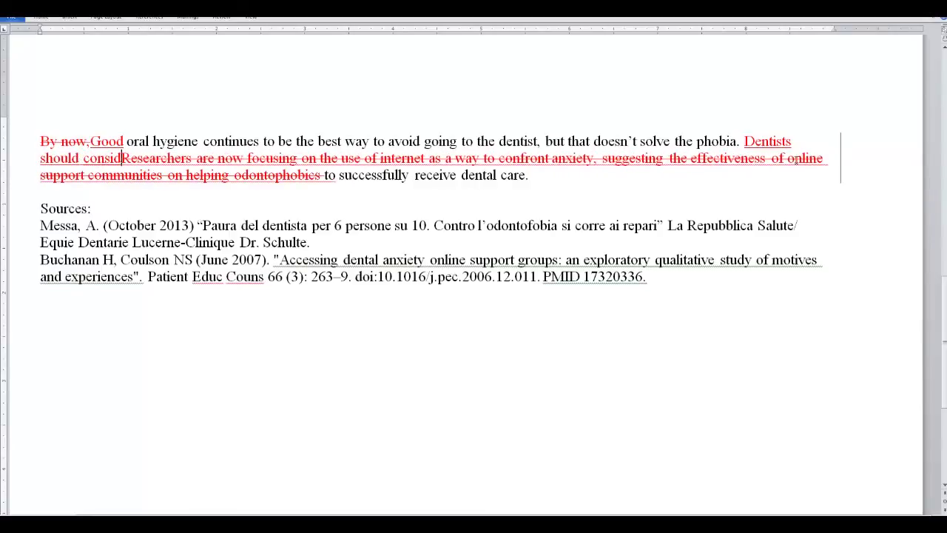
{"action": "type", "text": "ide range of opt"}
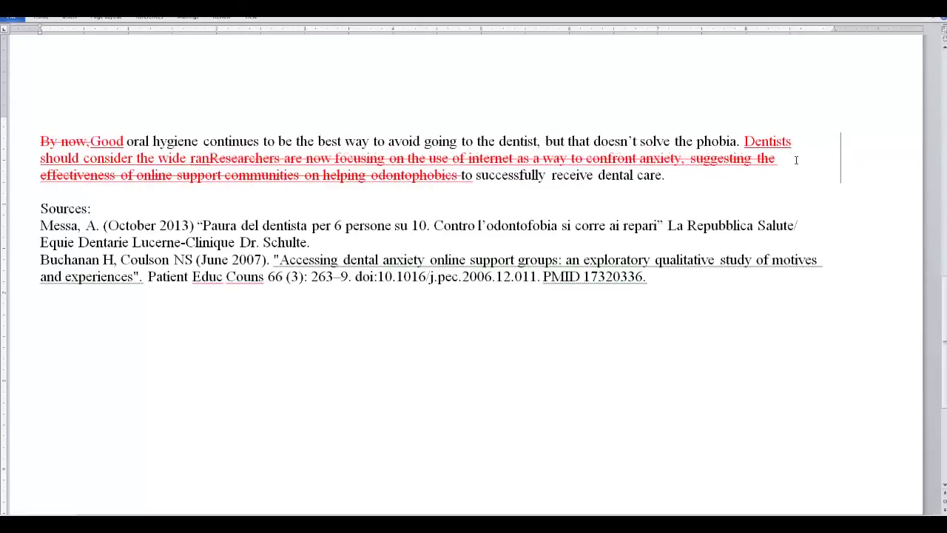
{"action": "type", "text": "ions for helping"}
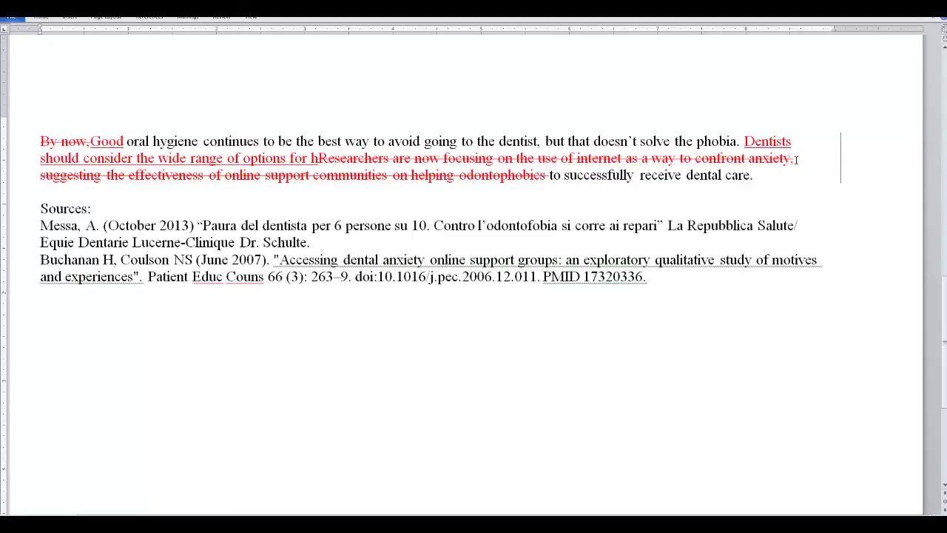
{"action": "type", "text": " patients with od"}
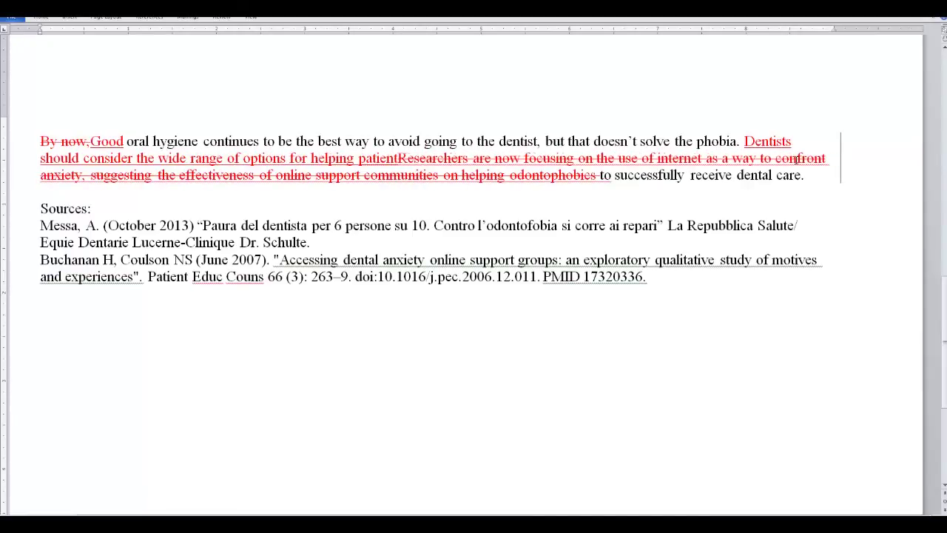
{"action": "type", "text": "ontophobia"}
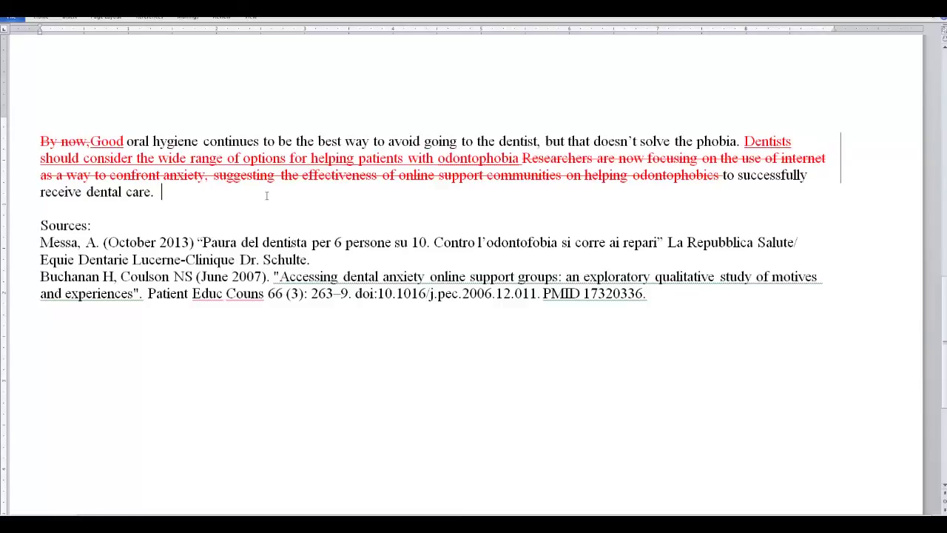
{"action": "key", "text": "Down"}
{"action": "type", "text": "CONCL"}
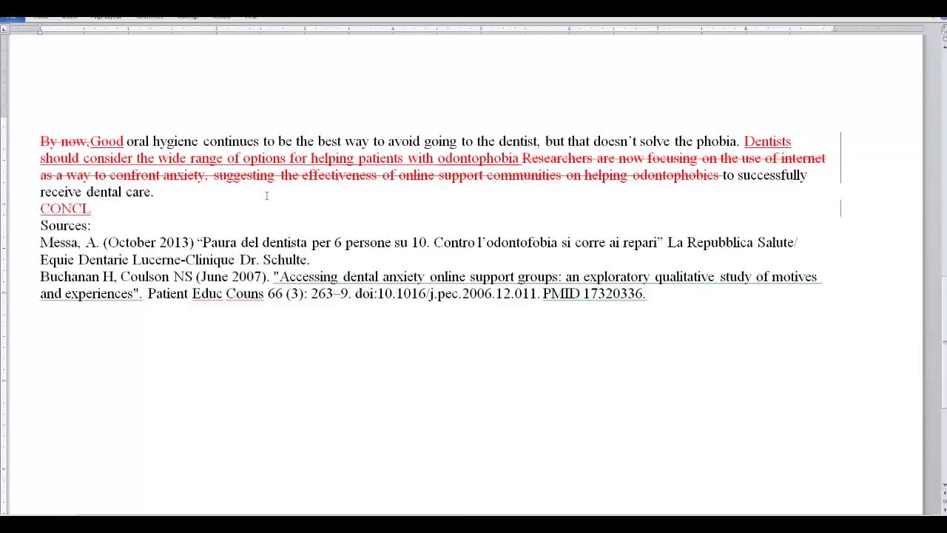
{"action": "key", "text": "BackSpace"}
{"action": "key", "text": "BackSpace"}
{"action": "key", "text": "BackSpace"}
{"action": "key", "text": "BackSpace"}
{"action": "key", "text": "BackSpace"}
{"action": "key", "text": "Left"}
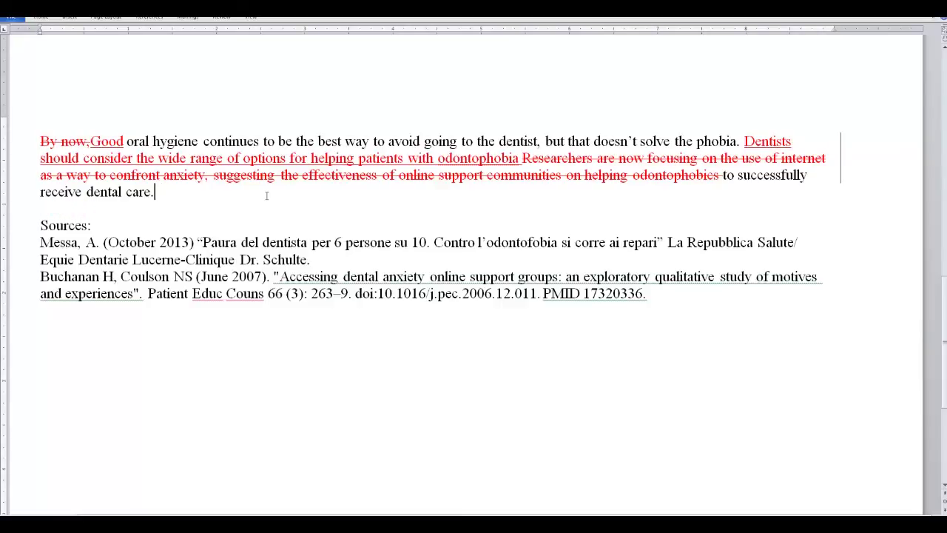
- Add a note starting with "CONCLUSION" after "receive dental care." at the end of the oral hygiene paragraph
{"action": "type", "text": "CONCL"}
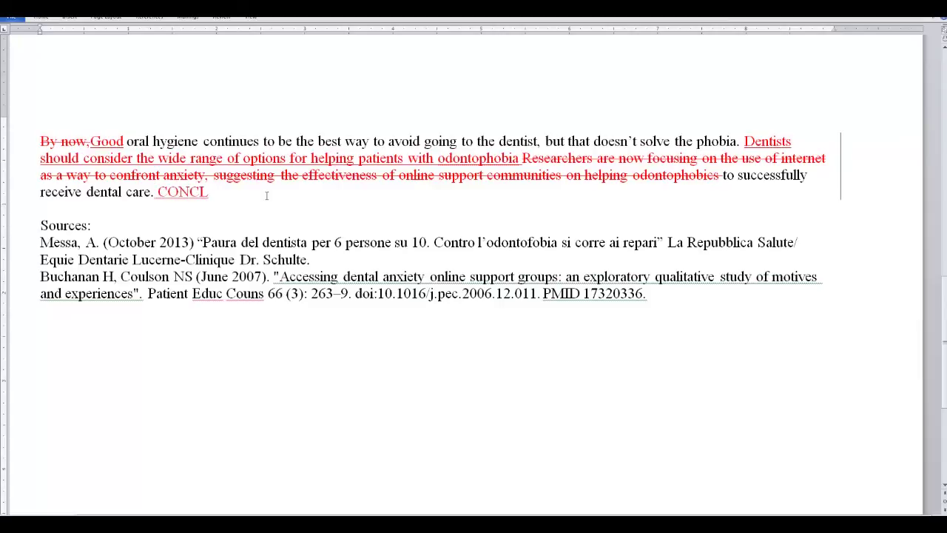
{"action": "type", "text": "USION"}
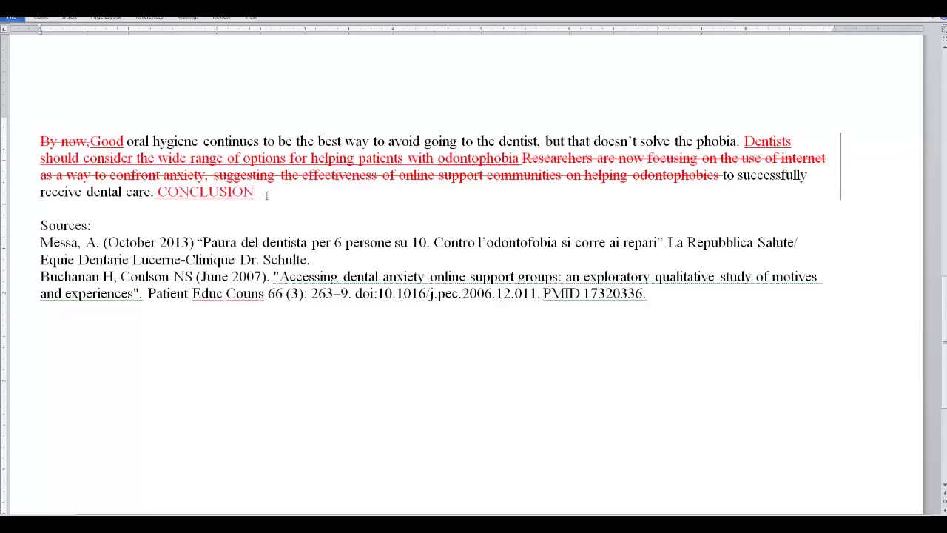